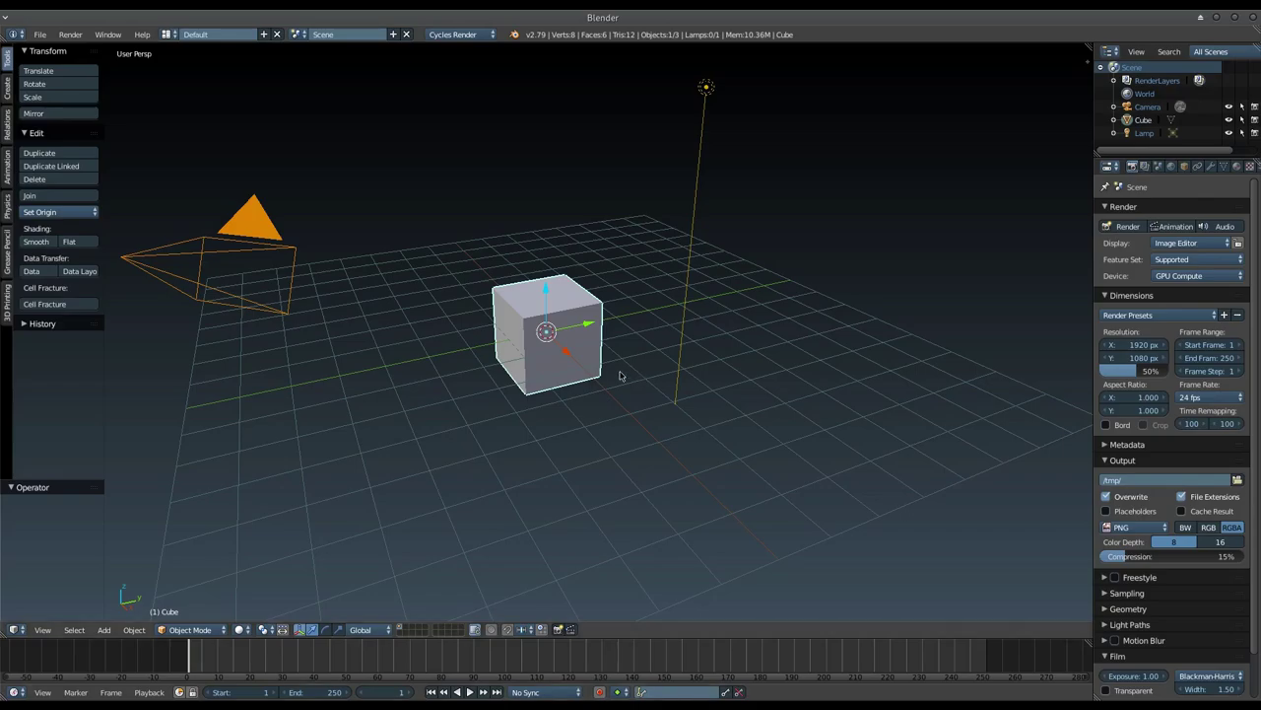
Step: Delete the default cube and add a plane mesh at the origin
{"action": "mouse_move", "coordinate": [620, 376]}
{"action": "middle_mouse_down"}
{"action": "mouse_move", "coordinate": [621, 467]}
{"action": "mouse_move", "coordinate": [634, 470]}
{"action": "mouse_move", "coordinate": [661, 444]}
{"action": "mouse_move", "coordinate": [653, 459]}
{"action": "mouse_move", "coordinate": [622, 407]}
{"action": "middle_mouse_up"}
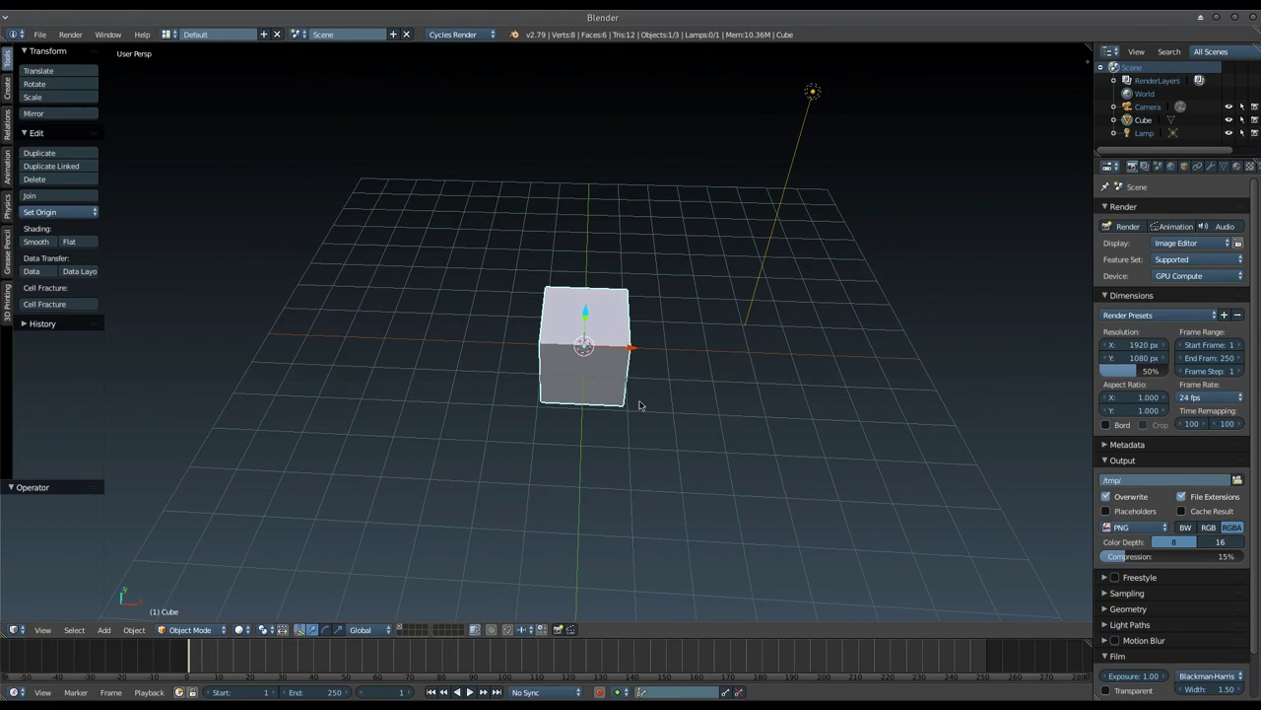
{"action": "key", "text": "x"}
{"action": "left_click", "coordinate": [637, 408]}
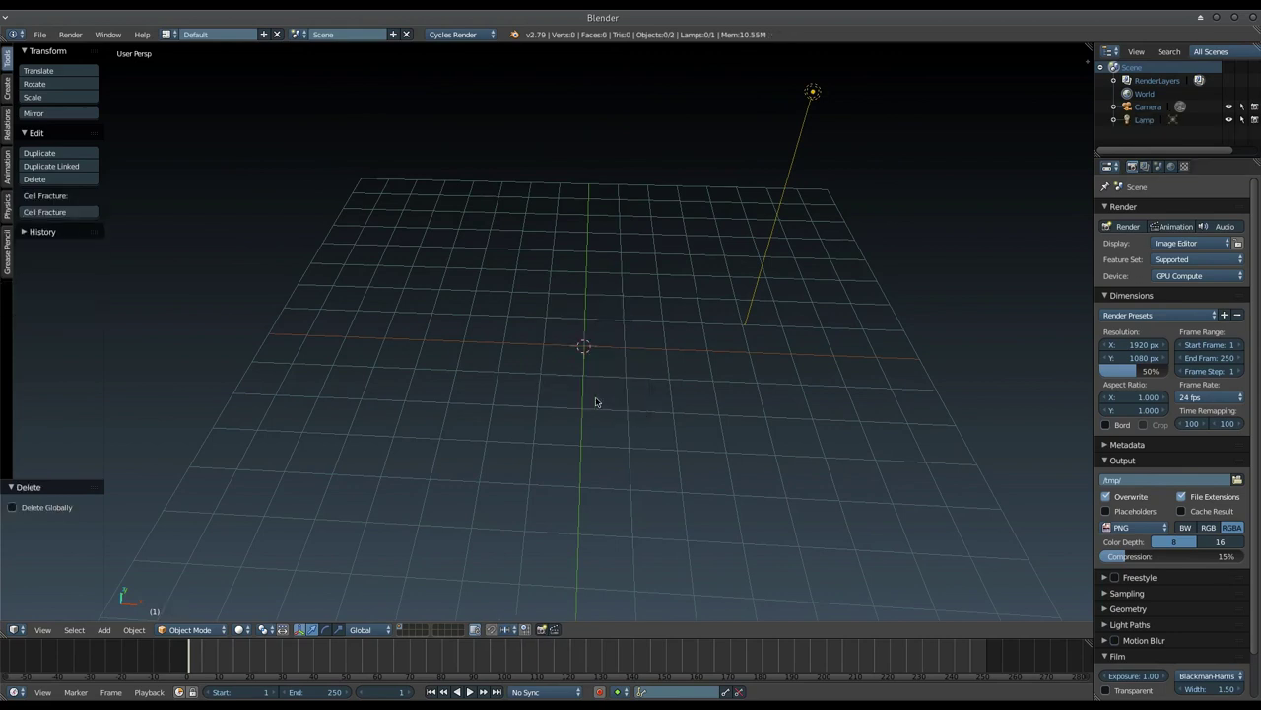
{"action": "key", "text": "shift+a"}
{"action": "mouse_move", "coordinate": [561, 230]}
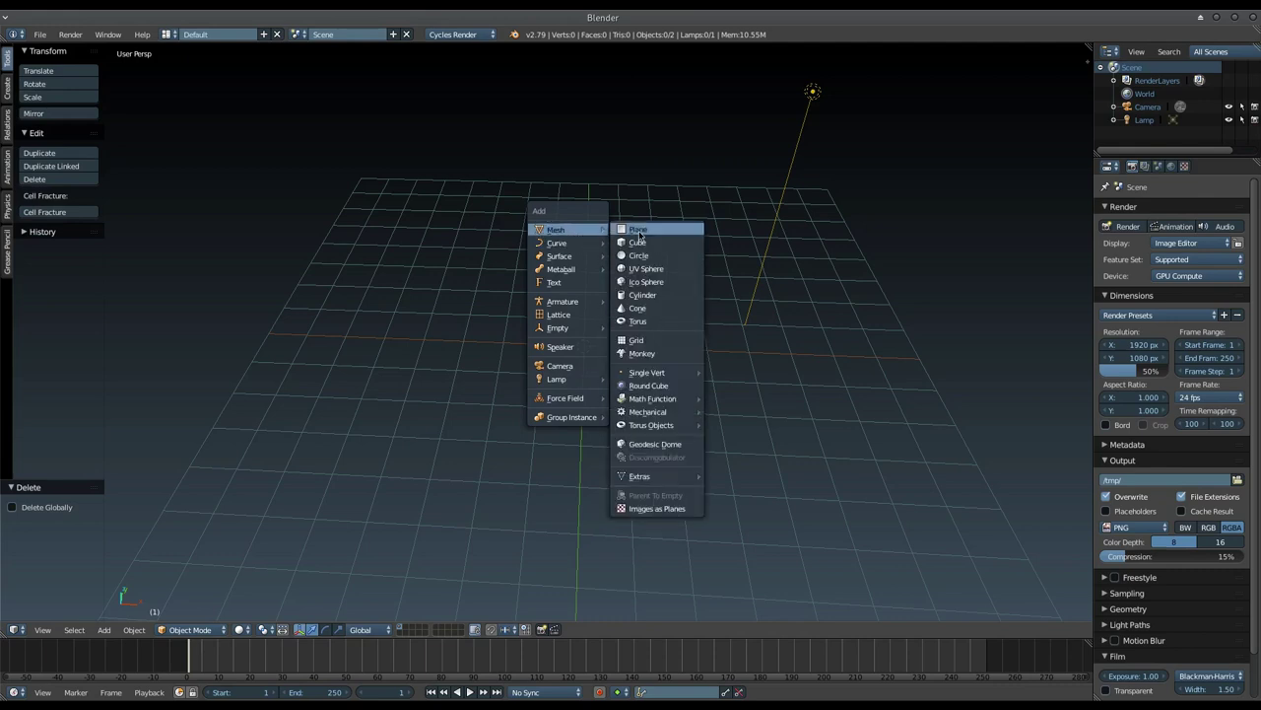
{"action": "left_click", "coordinate": [640, 232]}
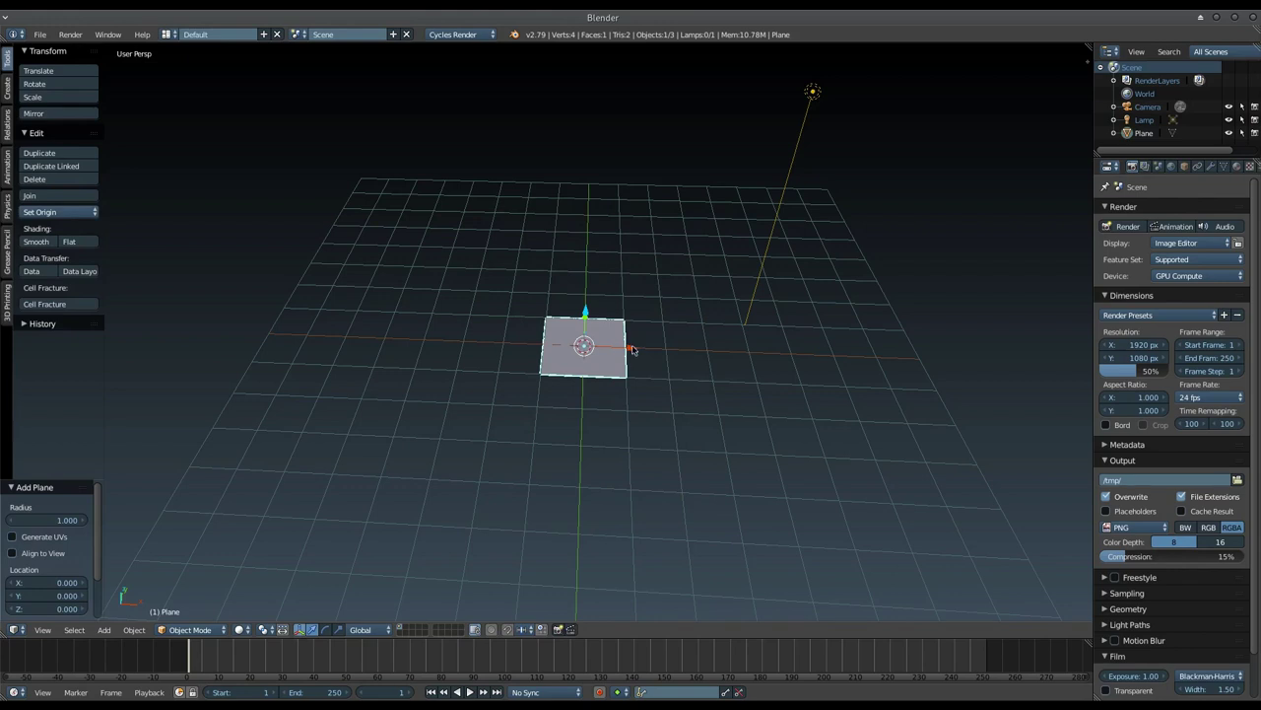
Step: Move the plane about 4.3 units left along X and rotate it 90° around Y
{"action": "left_click_drag", "start_coordinate": [633, 349], "coordinate": [478, 349]}
{"action": "mouse_move", "coordinate": [491, 384]}
{"action": "middle_mouse_down"}
{"action": "mouse_move", "coordinate": [501, 358]}
{"action": "mouse_move", "coordinate": [492, 369]}
{"action": "middle_mouse_up"}
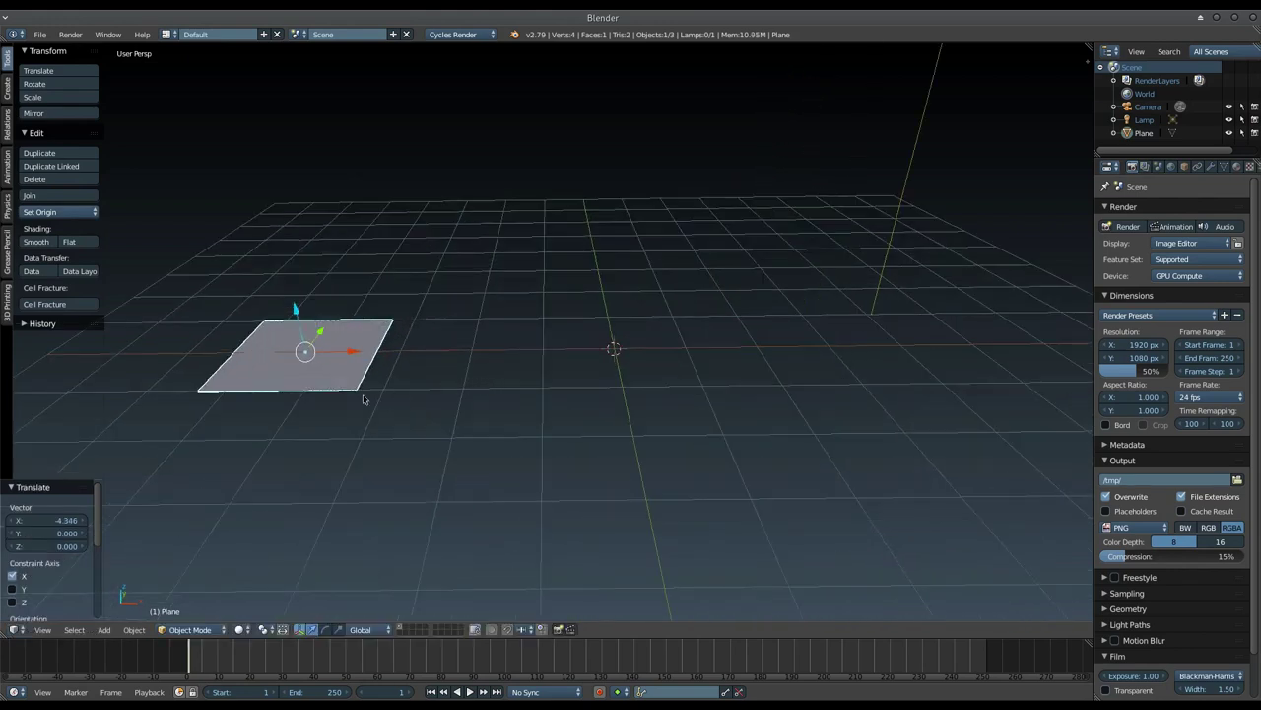
{"action": "middle_click_drag", "start_coordinate": [362, 399], "coordinate": [477, 383]}
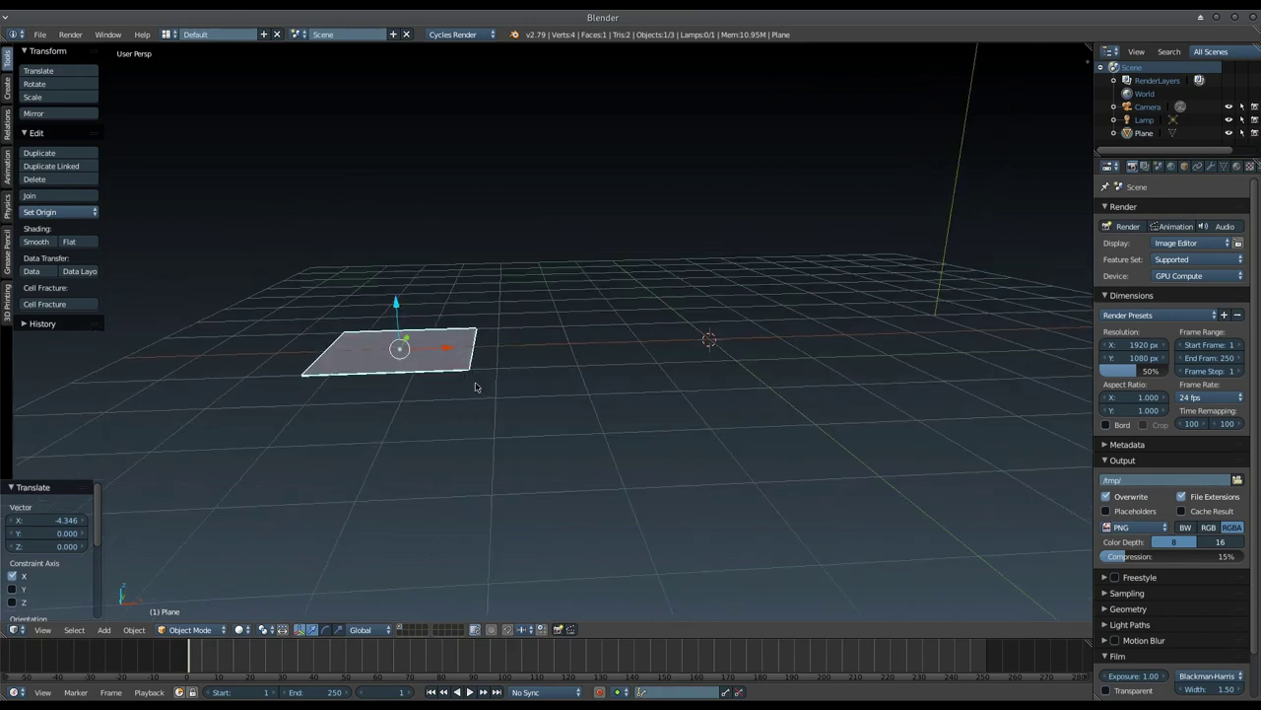
{"action": "key", "text": "r"}
{"action": "key", "text": "y"}
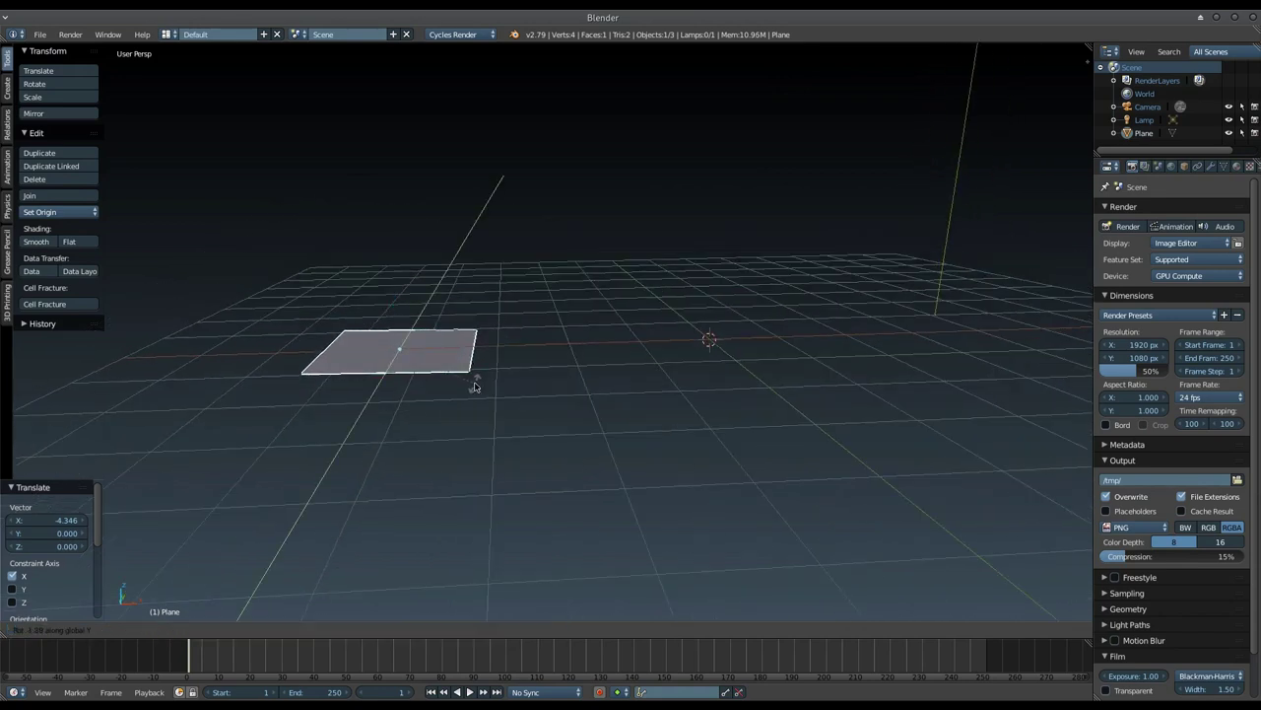
{"action": "type", "text": "90"}
{"action": "key", "text": "Return"}
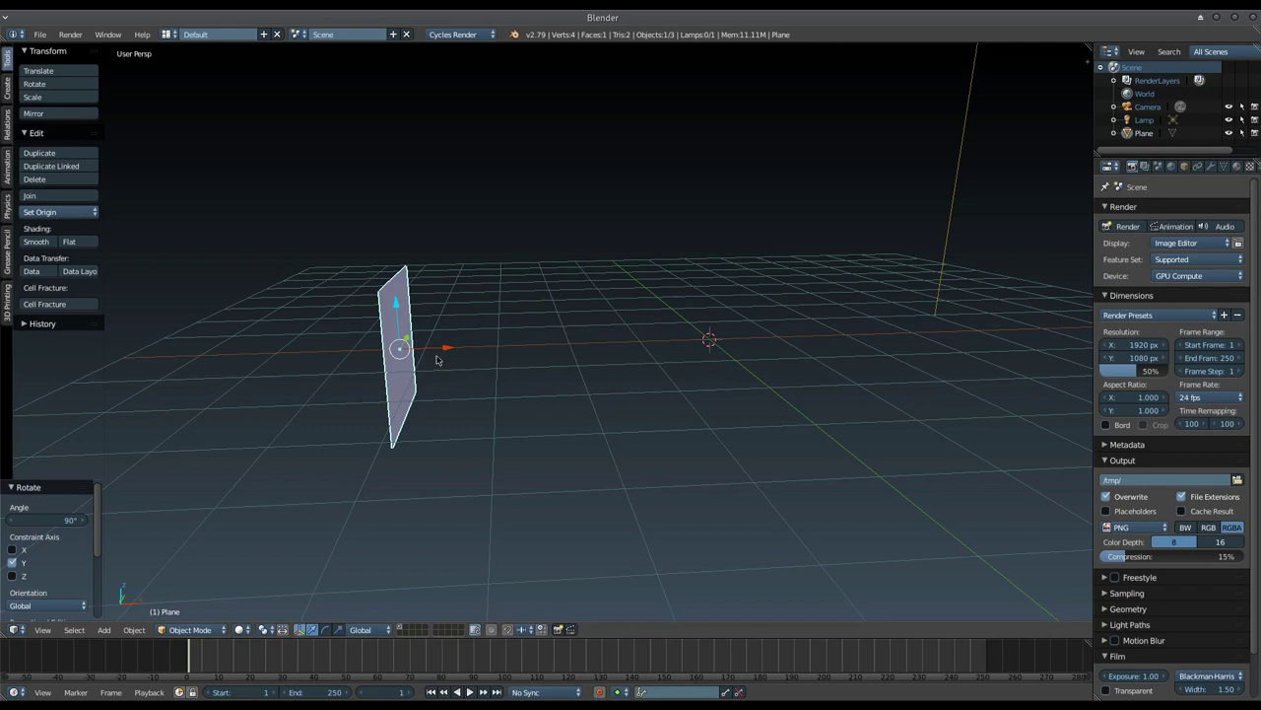
{"action": "key", "text": "shift+a"}
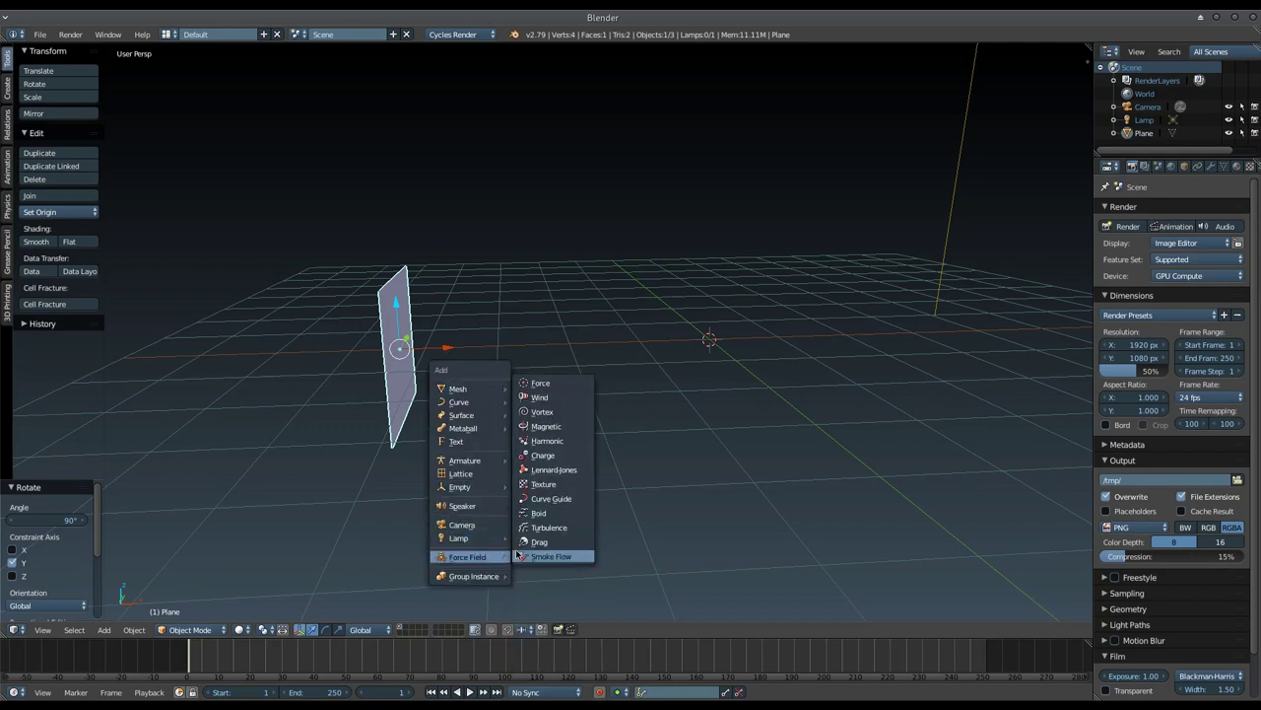
Step: Add a Curve Guide force field and shift it left along X beside the plane
{"action": "left_click", "coordinate": [572, 499]}
{"action": "mouse_move", "coordinate": [572, 479]}
{"action": "middle_mouse_down"}
{"action": "mouse_move", "coordinate": [571, 459]}
{"action": "mouse_move", "coordinate": [527, 451]}
{"action": "middle_mouse_up"}
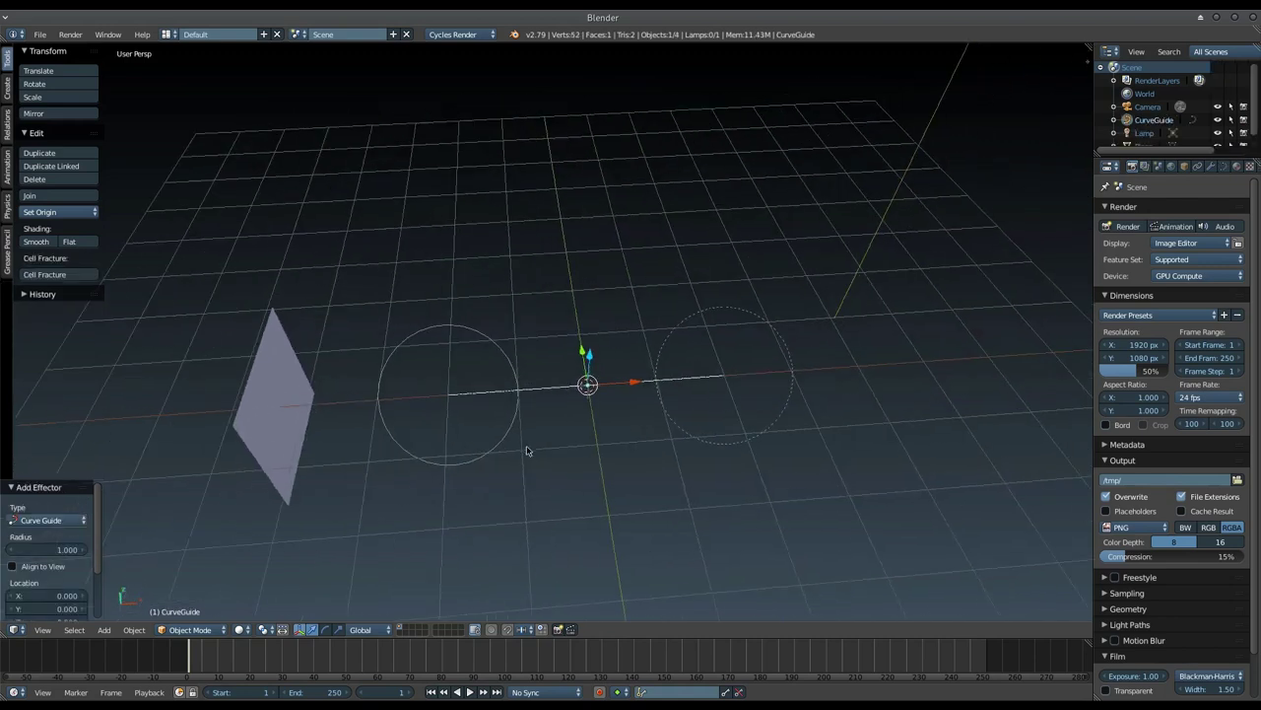
{"action": "left_click_drag", "start_coordinate": [631, 386], "coordinate": [522, 399]}
Step: Pull the curve's control points up and down along Y and across X into a zigzag
{"action": "key", "text": "Tab"}
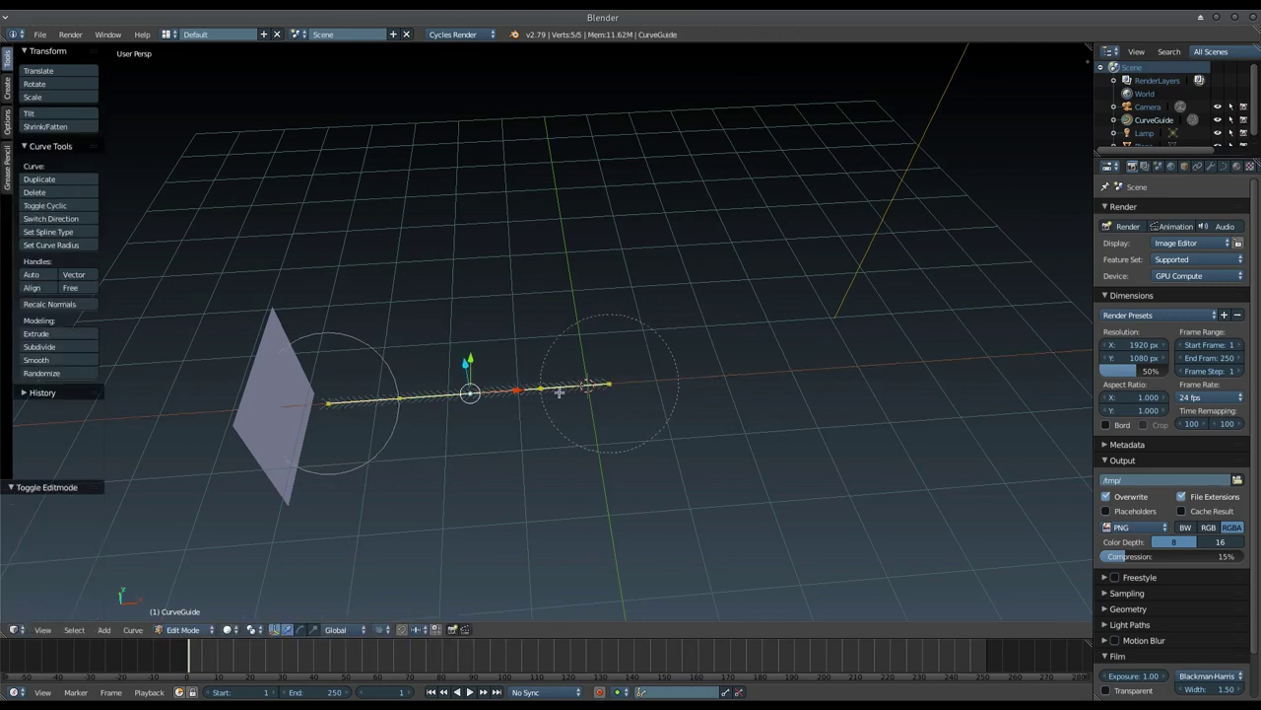
{"action": "right_click", "coordinate": [399, 398]}
{"action": "left_click_drag", "start_coordinate": [403, 363], "coordinate": [416, 276]}
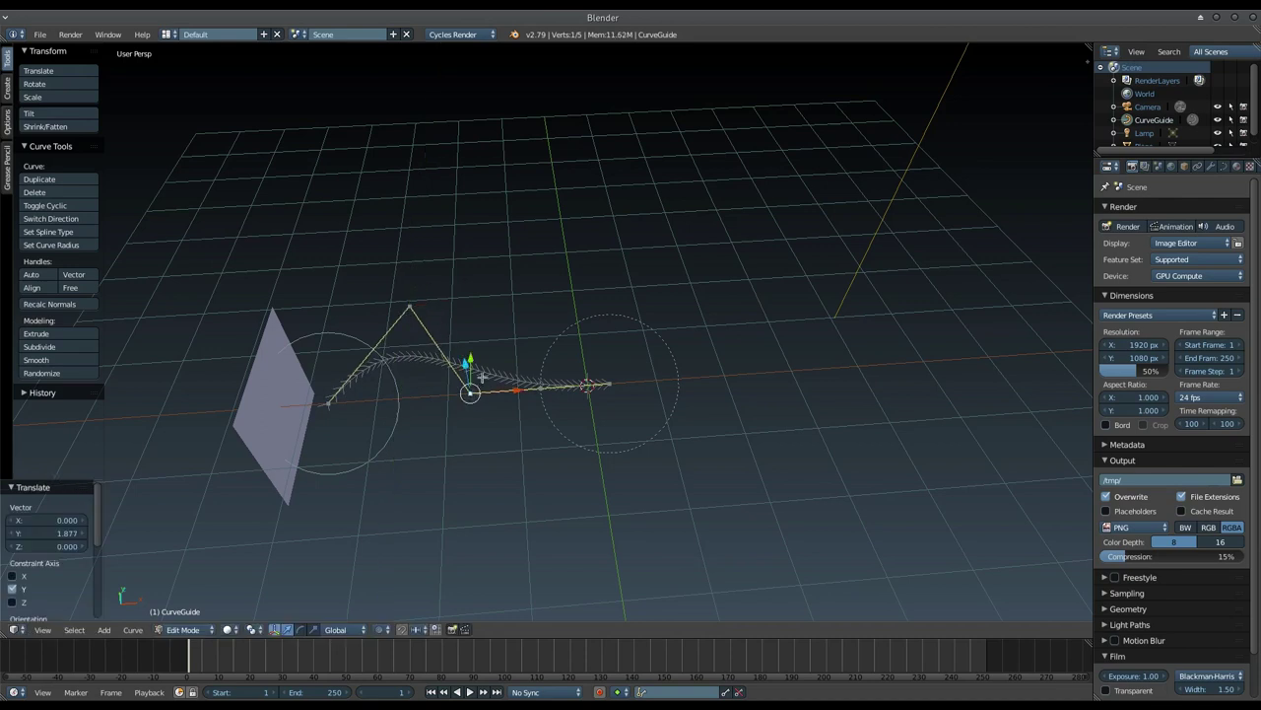
{"action": "left_click_drag", "start_coordinate": [475, 358], "coordinate": [483, 458]}
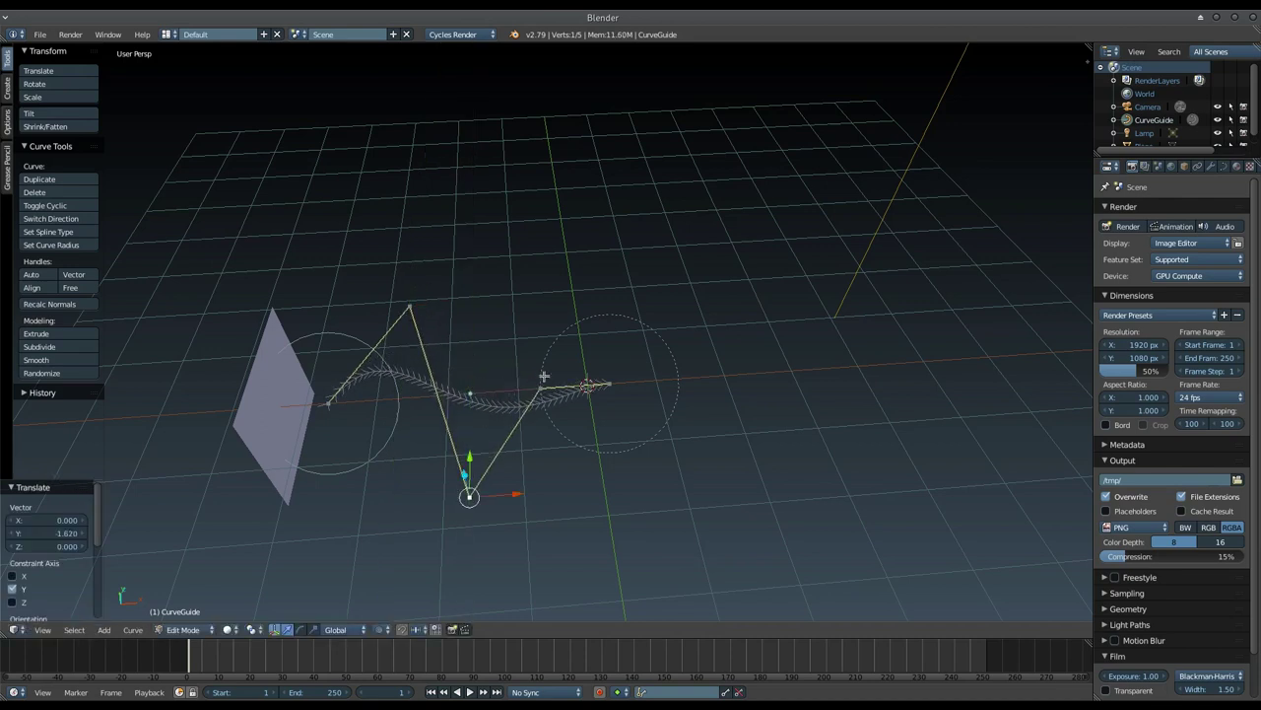
{"action": "middle_click_drag", "start_coordinate": [540, 347], "coordinate": [522, 351]}
{"action": "left_click_drag", "start_coordinate": [523, 349], "coordinate": [572, 253]}
{"action": "left_click_drag", "start_coordinate": [635, 412], "coordinate": [661, 422]}
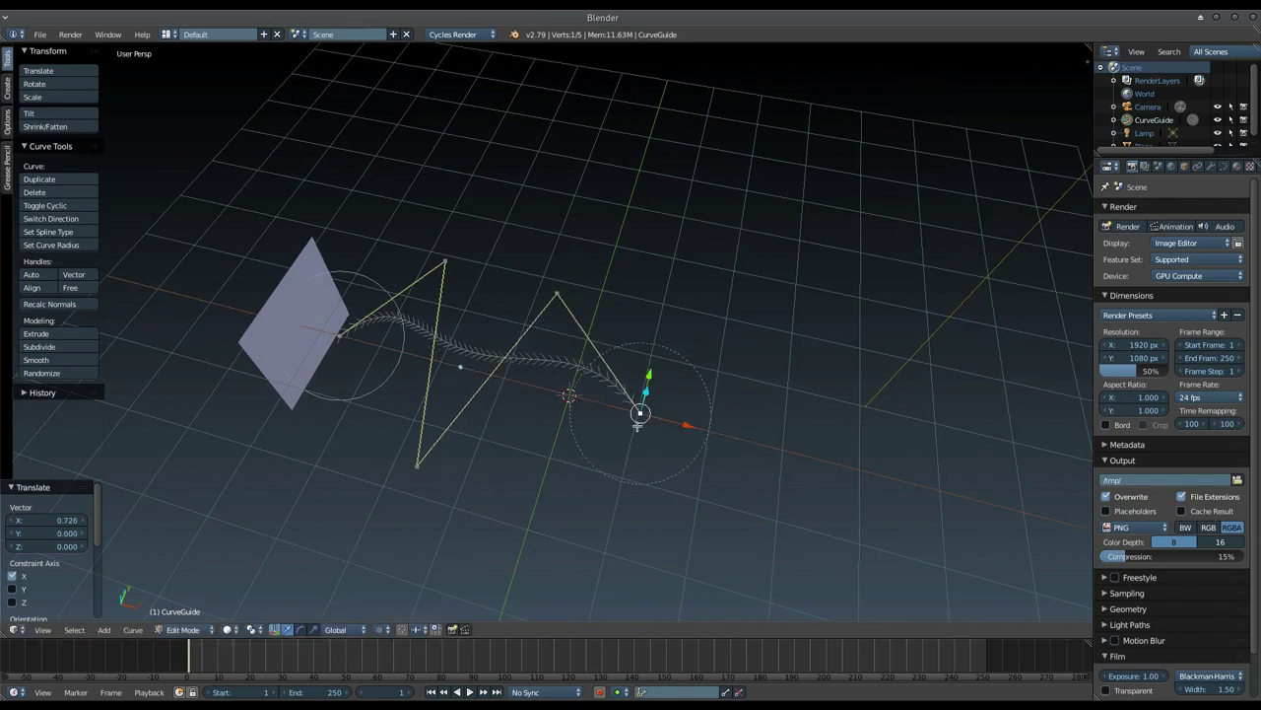
{"action": "left_click_drag", "start_coordinate": [666, 420], "coordinate": [653, 407]}
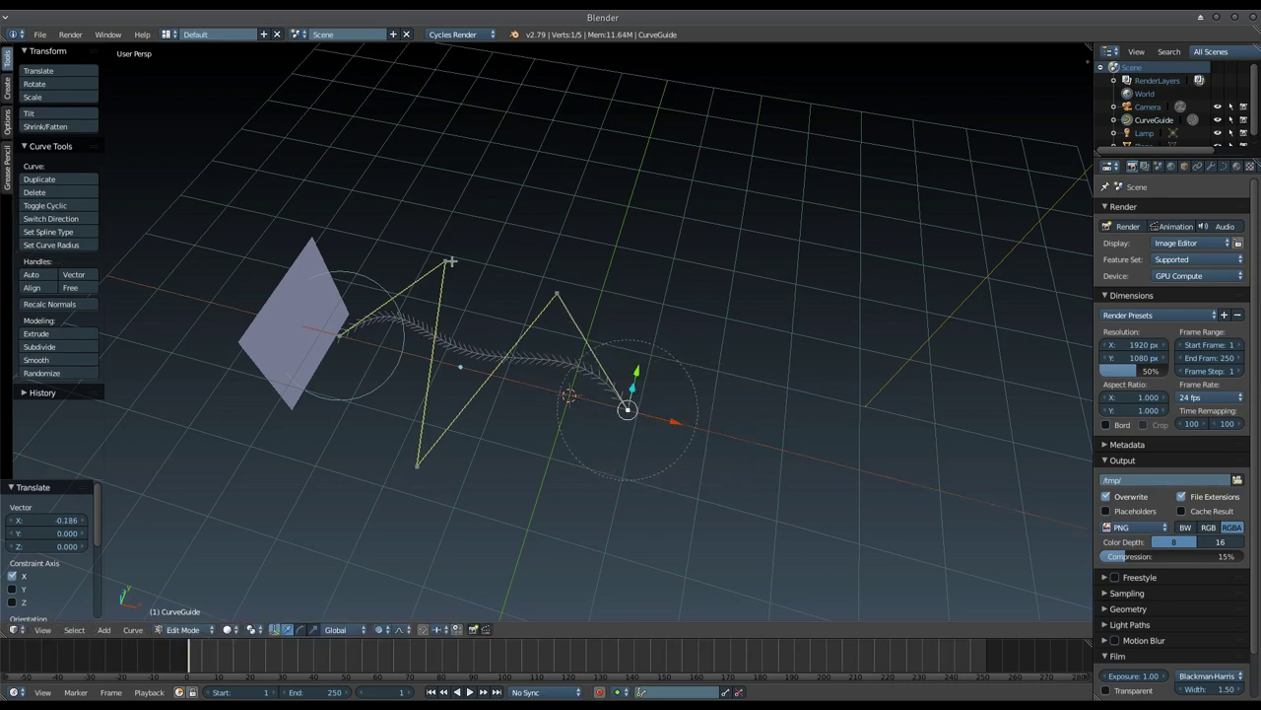
{"action": "right_click", "coordinate": [419, 457], "text": "shift"}
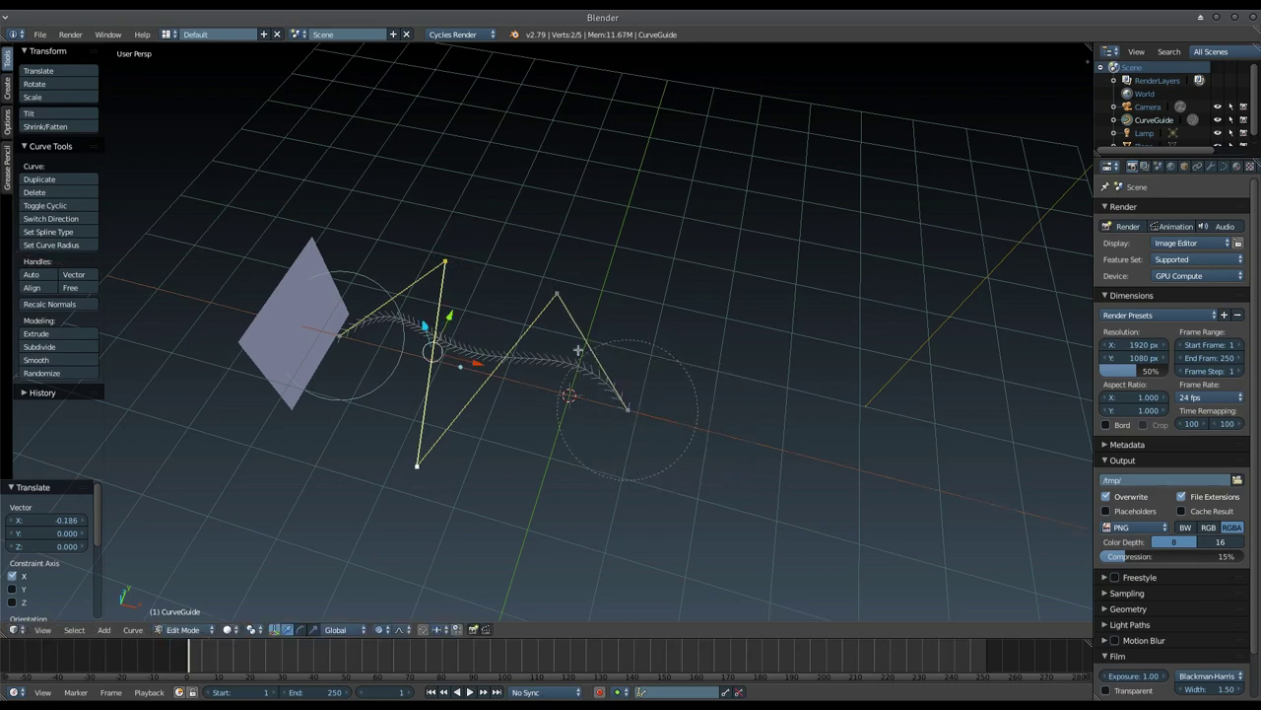
{"action": "left_click_drag", "start_coordinate": [540, 381], "coordinate": [602, 401]}
{"action": "right_click", "coordinate": [561, 293]}
Step: Raise the selected top curve point along Y with proportional falloff
{"action": "key", "text": "g"}
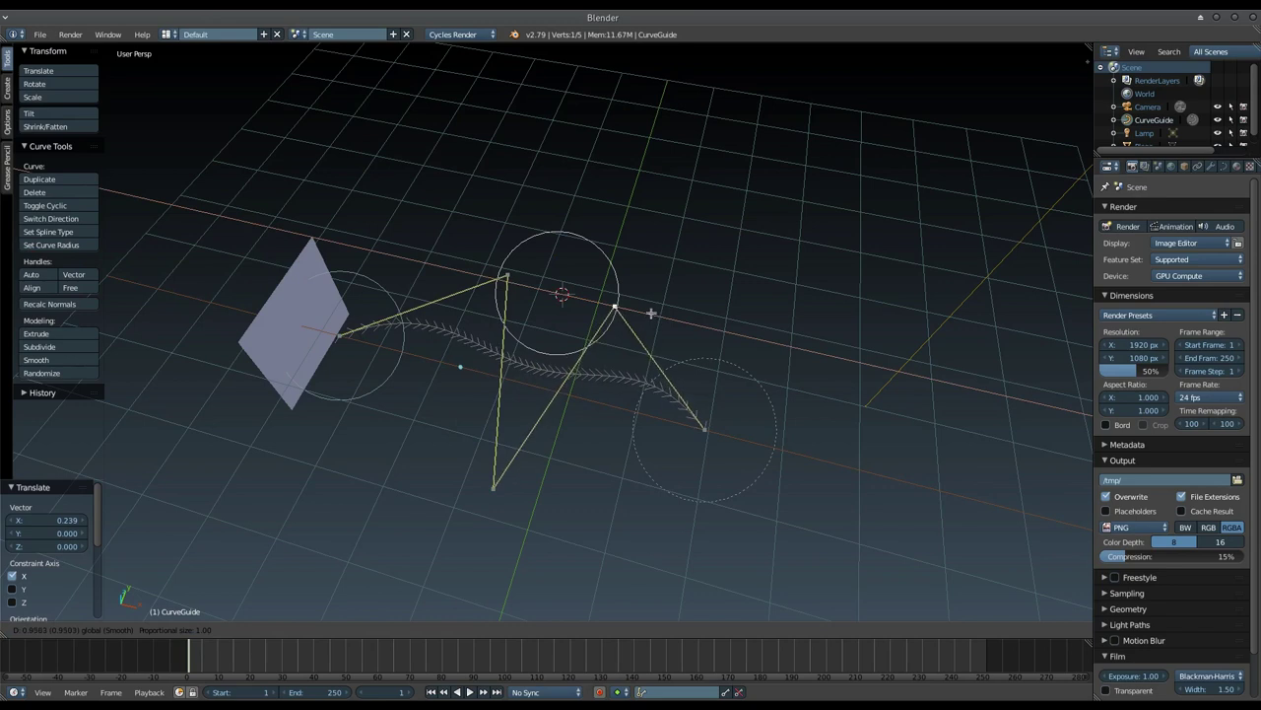
{"action": "left_click", "coordinate": [650, 313]}
{"action": "mouse_move", "coordinate": [705, 385]}
{"action": "middle_mouse_down"}
{"action": "mouse_move", "coordinate": [699, 350]}
{"action": "mouse_move", "coordinate": [666, 448]}
{"action": "middle_mouse_up"}
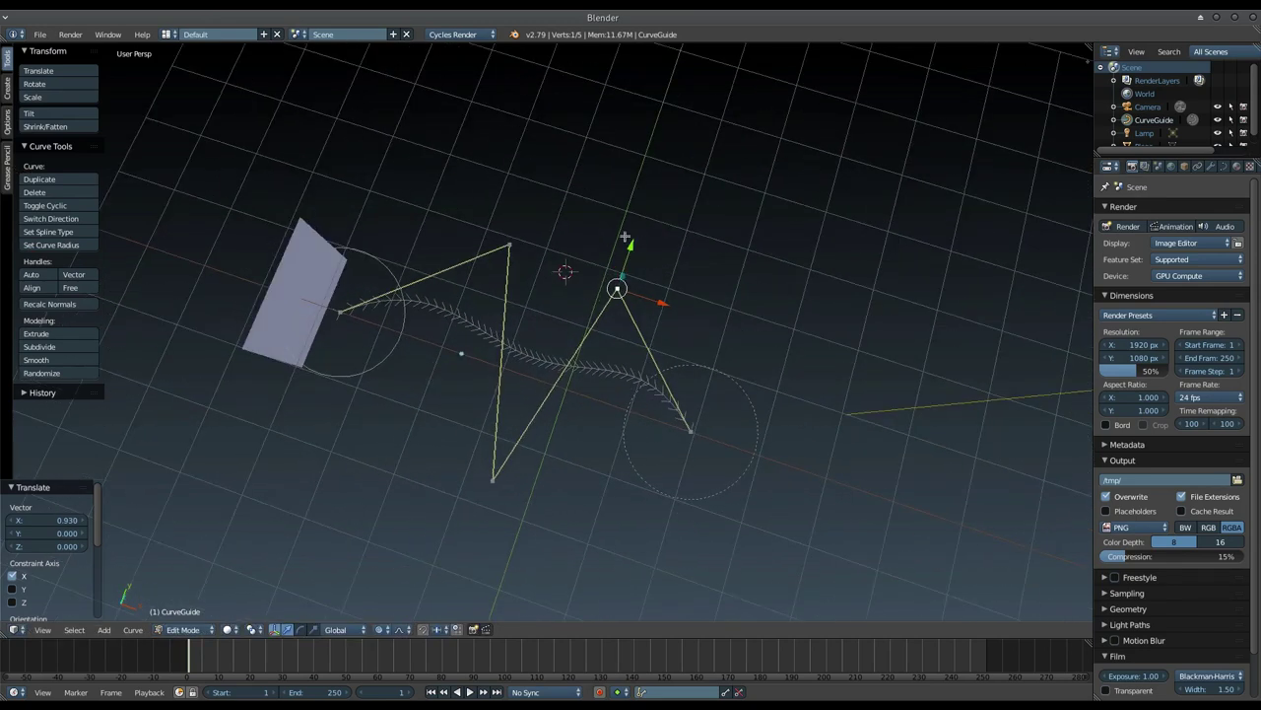
{"action": "left_click_drag", "start_coordinate": [586, 230], "coordinate": [606, 139]}
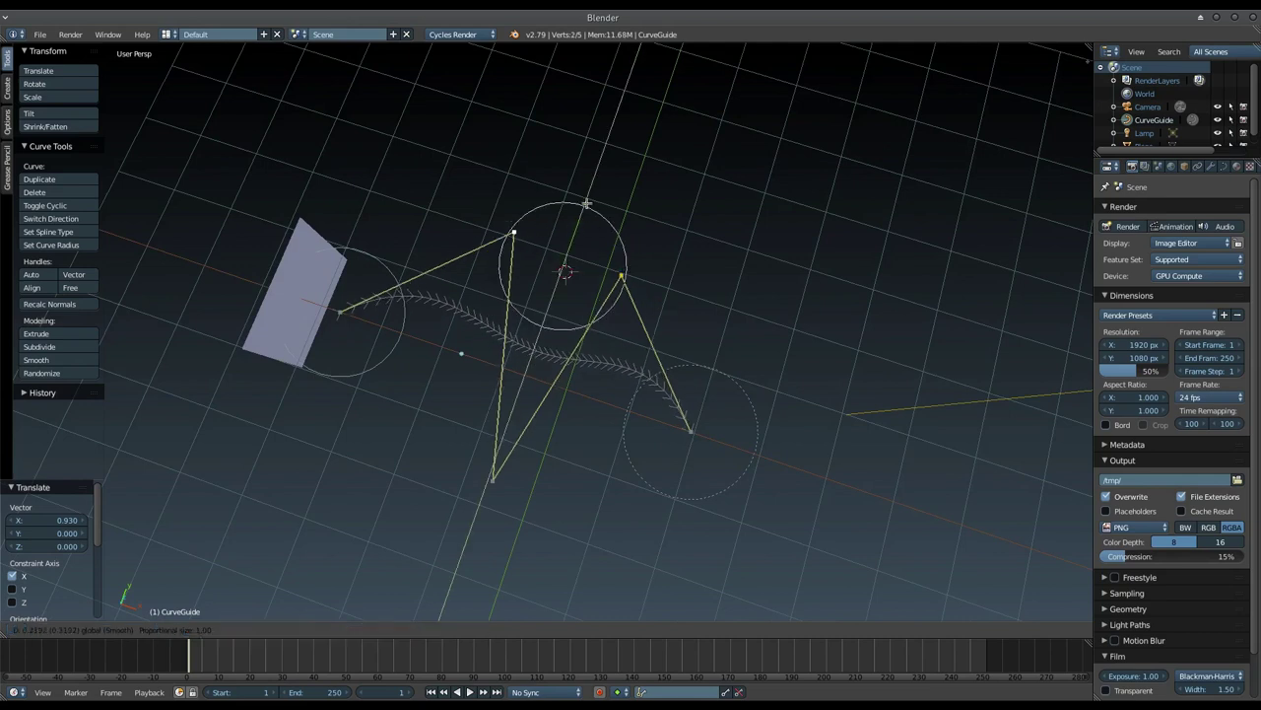
Step: Pull the bottom-left point out to Y -4.770 for an S-shaped wave, then exit Edit Mode
{"action": "right_click", "coordinate": [502, 458]}
{"action": "key", "text": "g"}
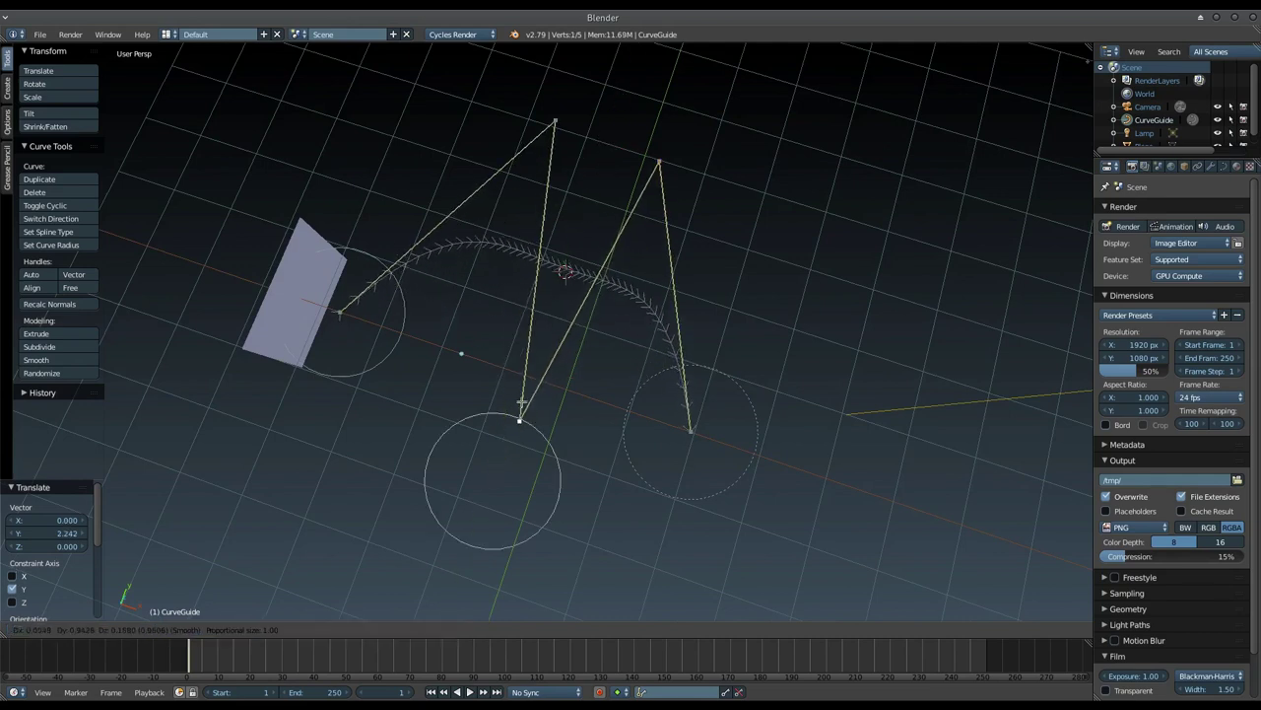
{"action": "key", "text": "Escape"}
{"action": "key", "text": "g"}
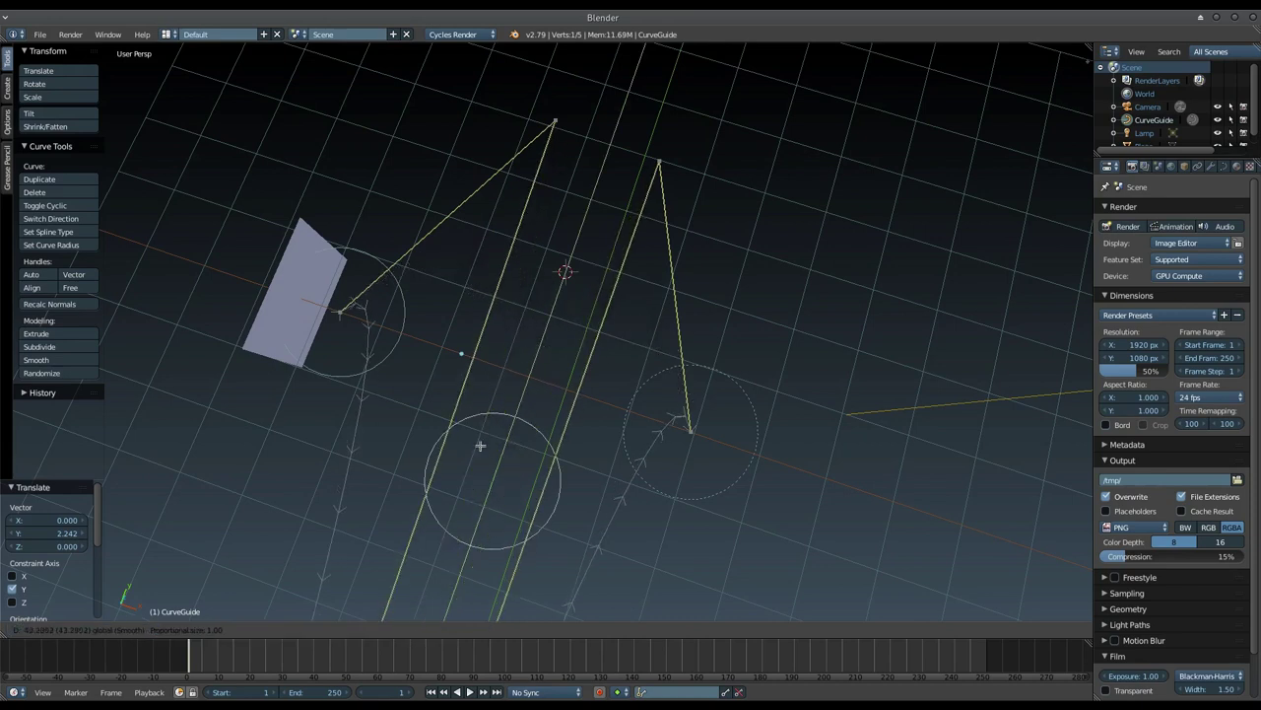
{"action": "left_click", "coordinate": [498, 404]}
{"action": "key", "text": "ctrl+z"}
{"action": "middle_click_drag", "start_coordinate": [507, 394], "coordinate": [579, 245], "text": "shift"}
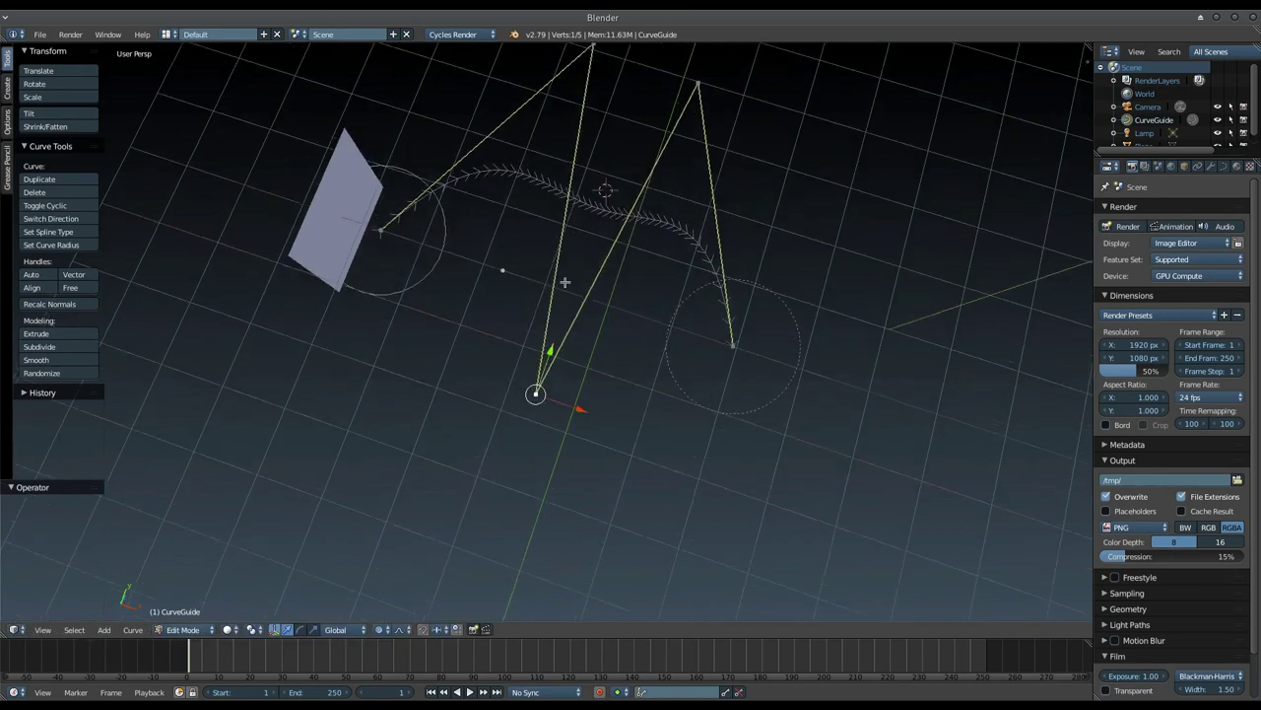
{"action": "key", "text": "g"}
{"action": "key", "text": "y"}
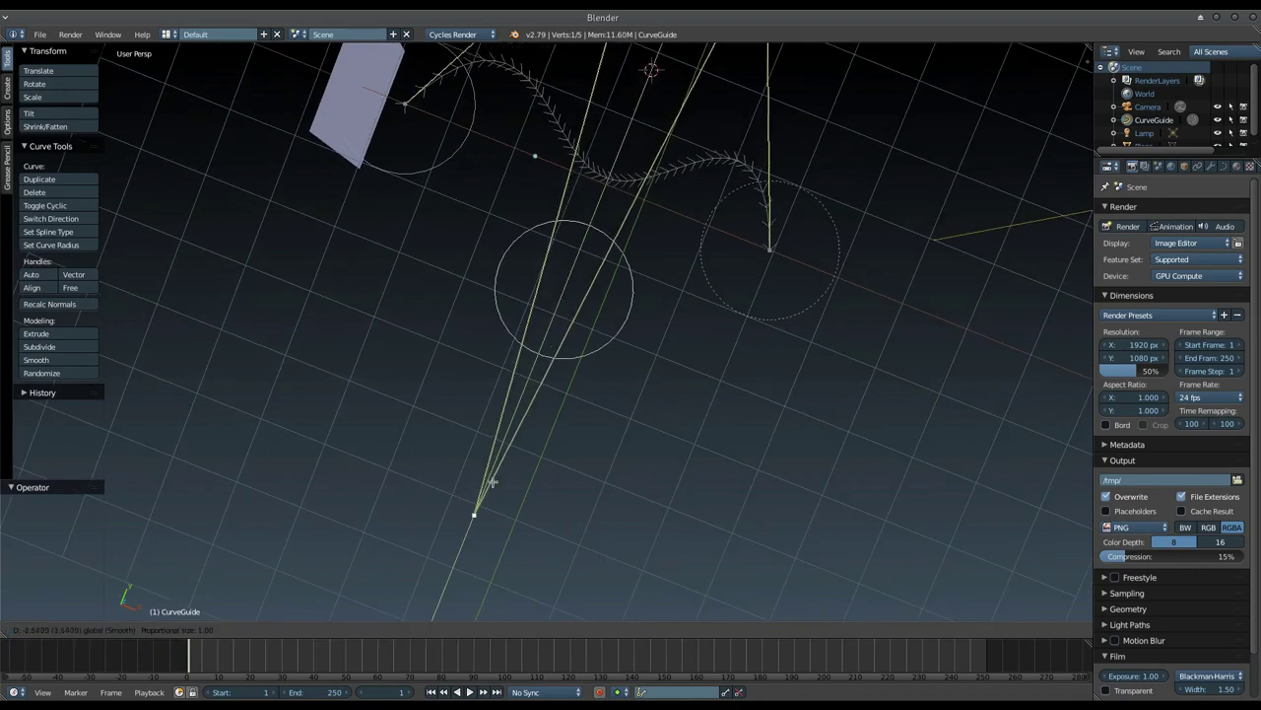
{"action": "left_click", "coordinate": [474, 502]}
{"action": "mouse_move", "coordinate": [474, 502]}
{"action": "middle_mouse_down"}
{"action": "mouse_move", "coordinate": [535, 417]}
{"action": "mouse_move", "coordinate": [462, 417]}
{"action": "middle_mouse_up"}
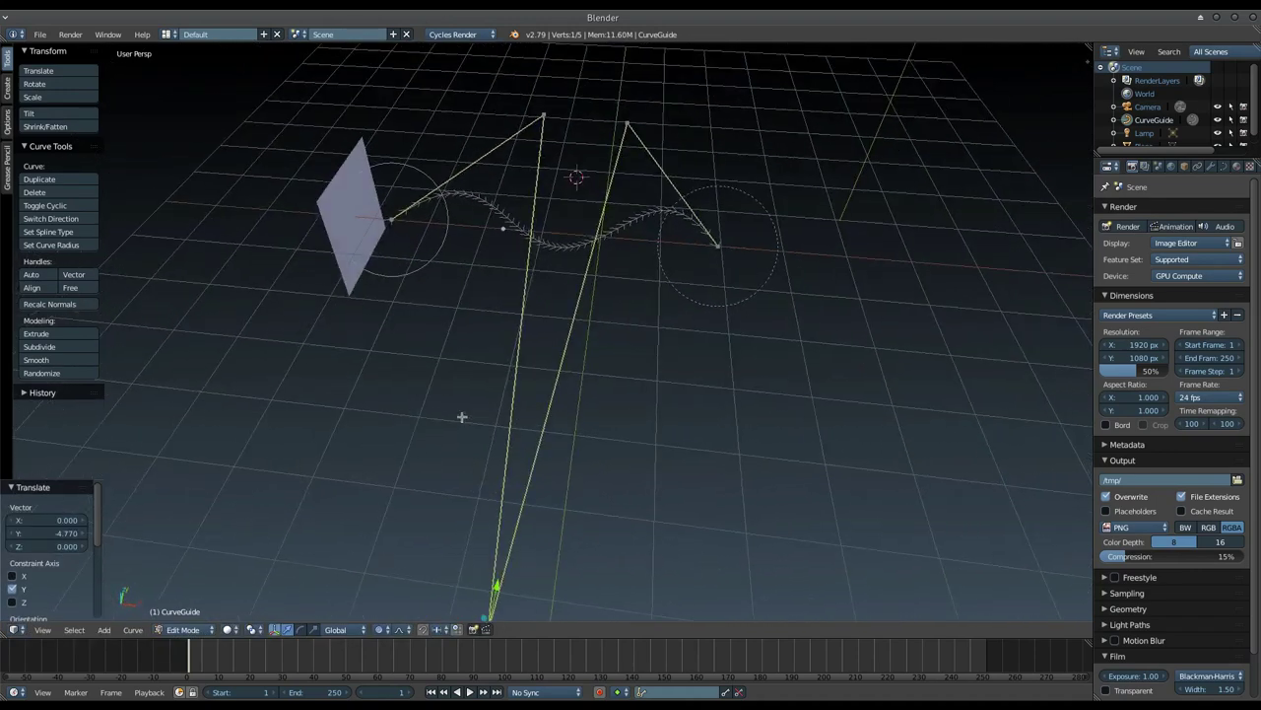
{"action": "key", "text": "Tab"}
{"action": "mouse_move", "coordinate": [496, 366]}
{"action": "middle_mouse_down"}
{"action": "mouse_move", "coordinate": [536, 440]}
{"action": "mouse_move", "coordinate": [562, 391]}
{"action": "mouse_move", "coordinate": [532, 399]}
{"action": "mouse_move", "coordinate": [508, 430]}
{"action": "mouse_move", "coordinate": [507, 394]}
{"action": "mouse_move", "coordinate": [504, 431]}
{"action": "middle_mouse_up"}
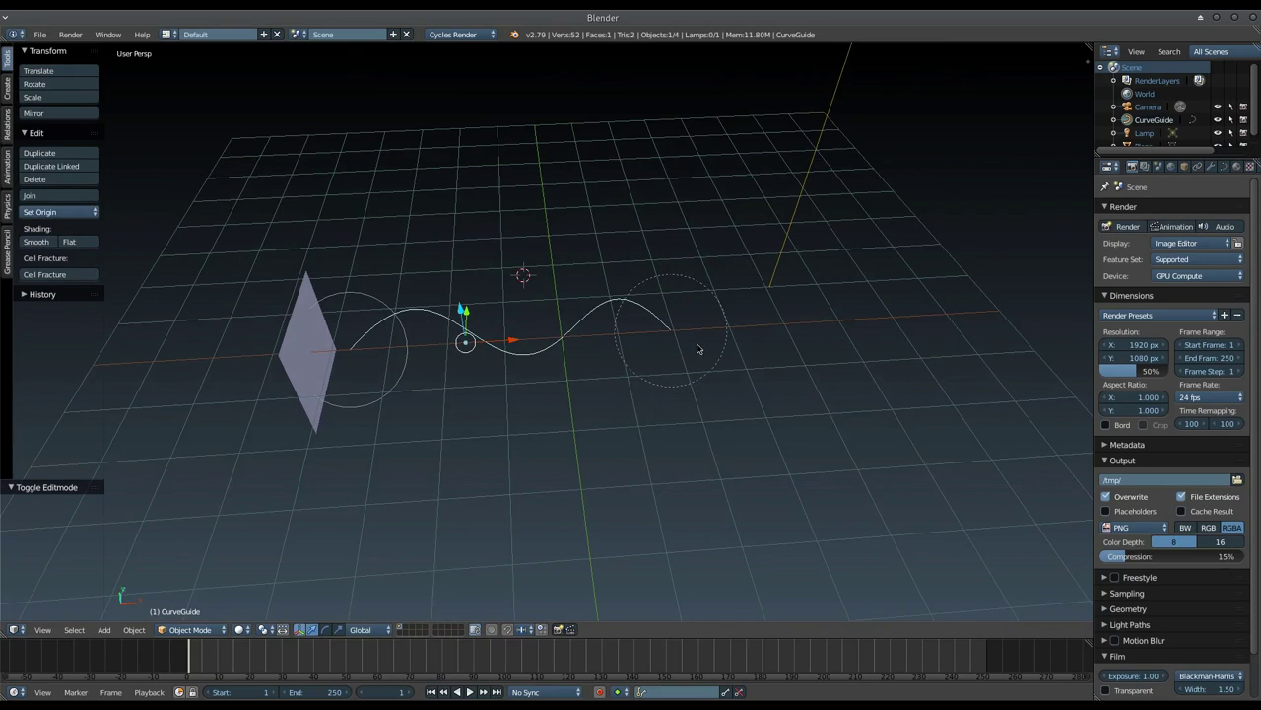
Step: Try subdividing all the curve's points, then undo the subdivision
{"action": "key", "text": "Tab"}
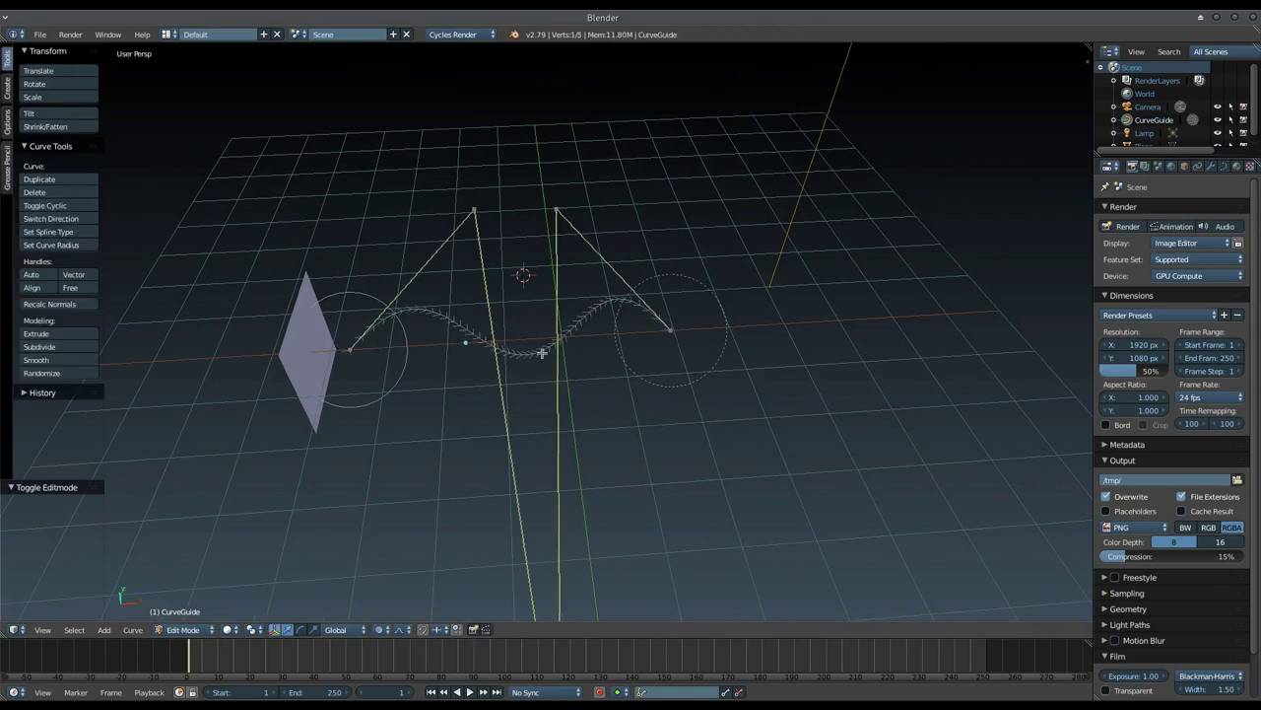
{"action": "key", "text": "a"}
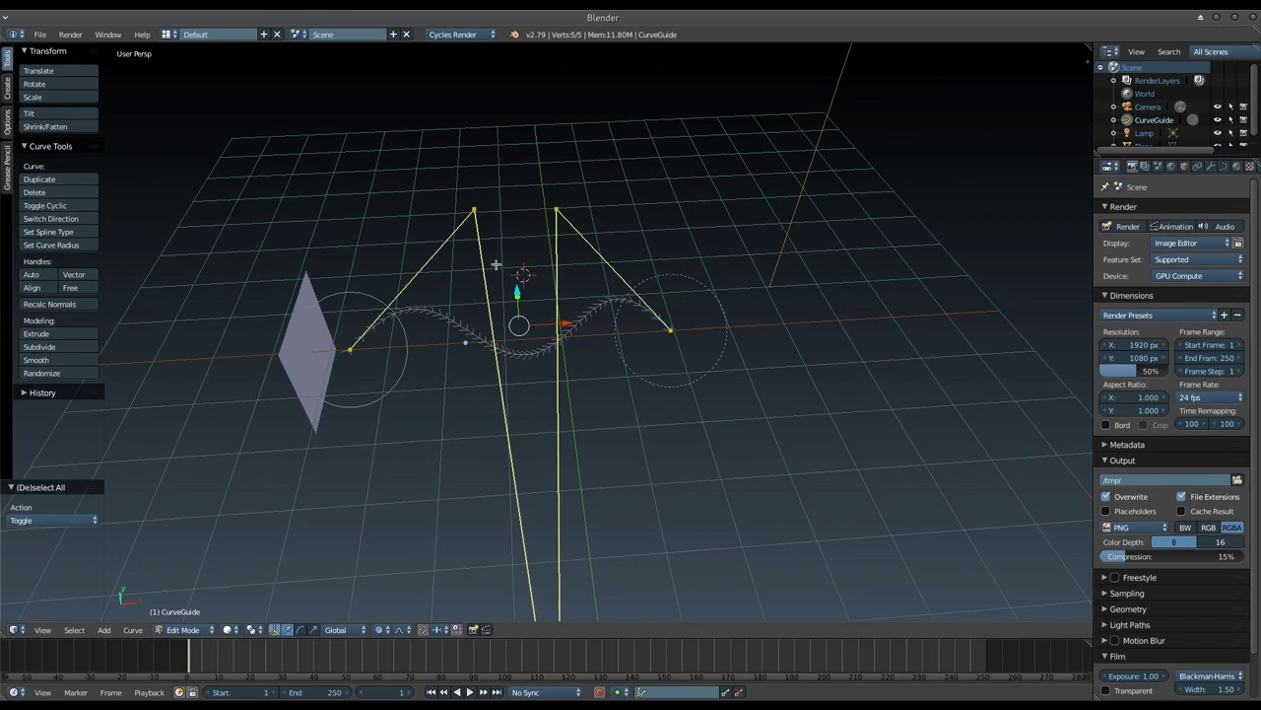
{"action": "key", "text": "w"}
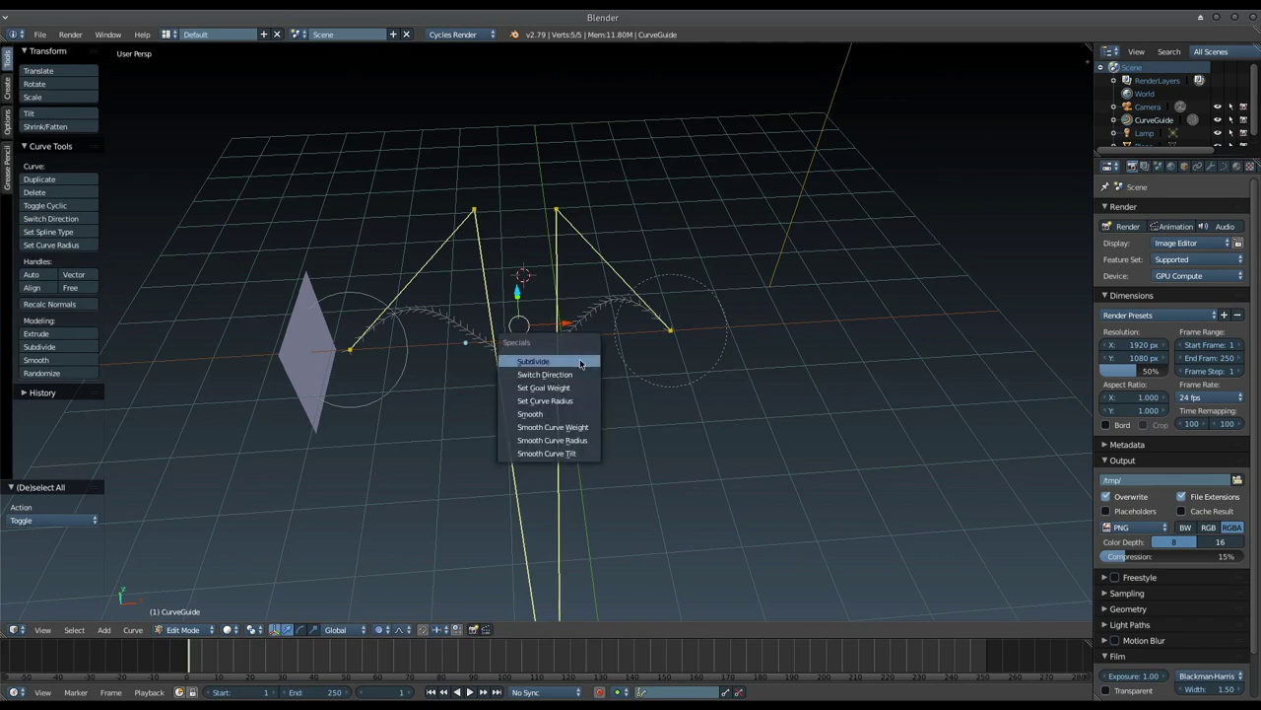
{"action": "left_click", "coordinate": [582, 364]}
{"action": "key", "text": "ctrl+z"}
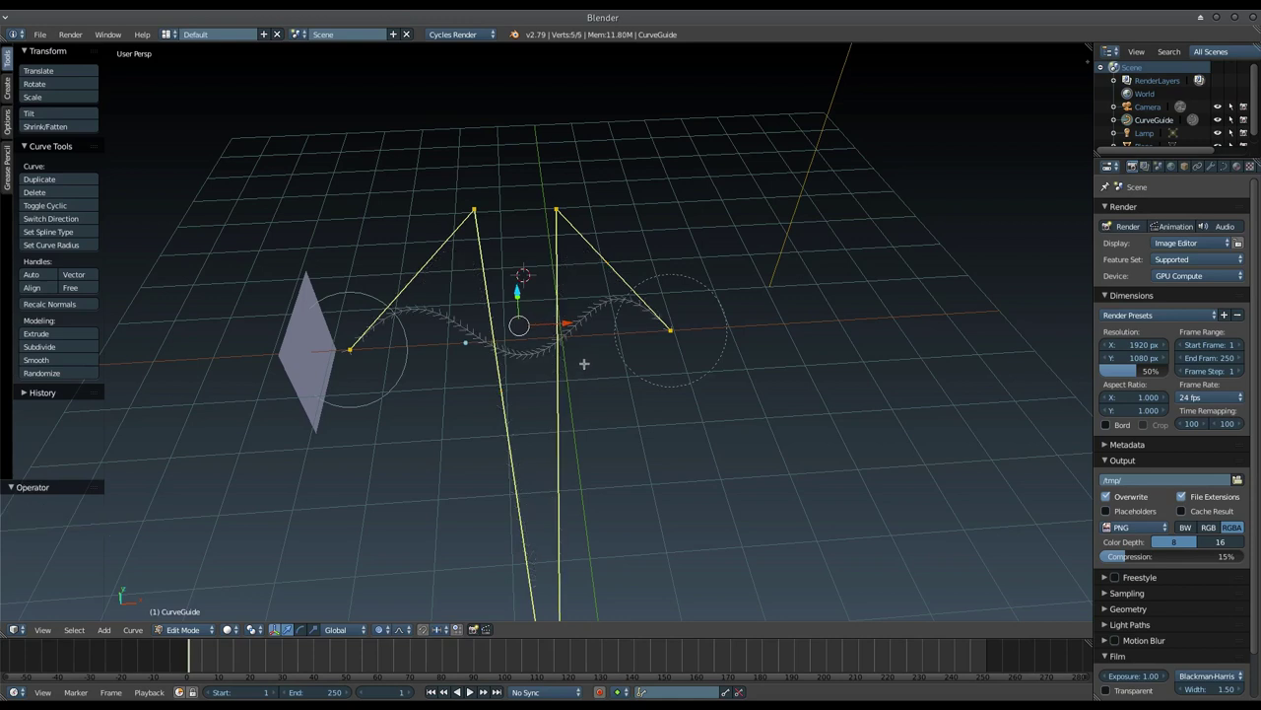
{"action": "key", "text": "Tab"}
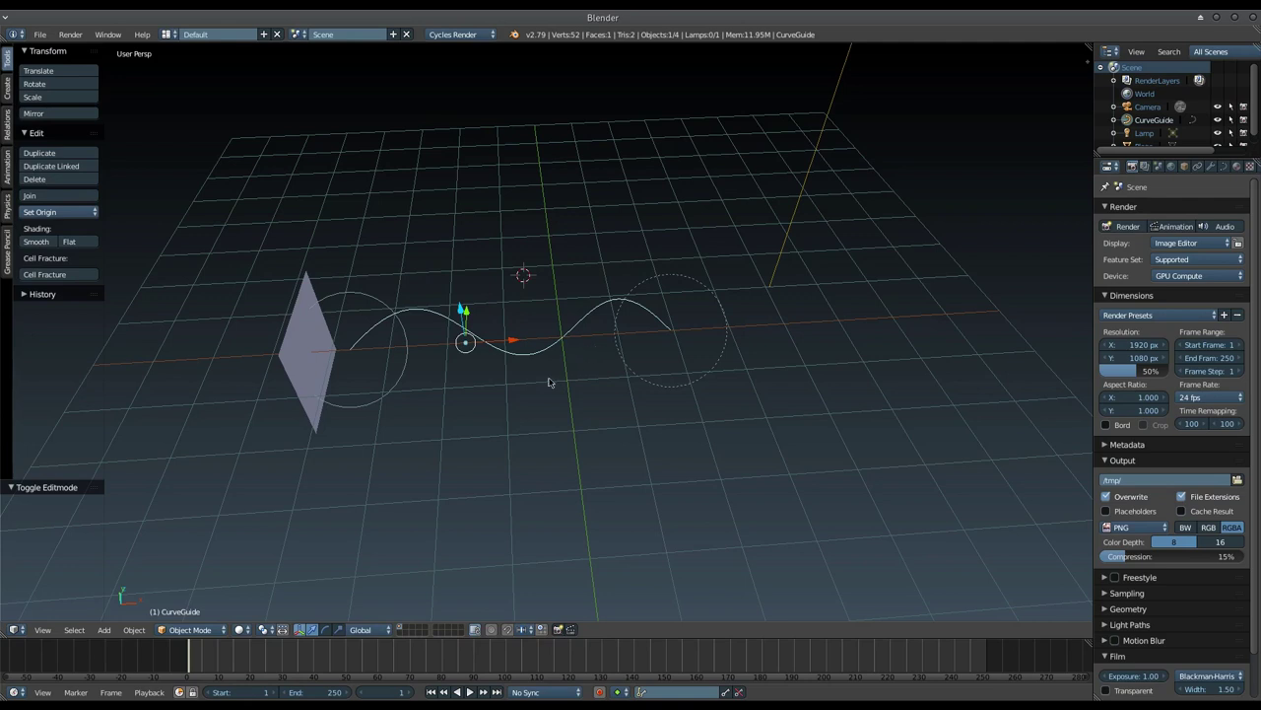
Step: Select the curve's far end point and lift it upward along Z
{"action": "middle_click_drag", "start_coordinate": [688, 318], "coordinate": [656, 354]}
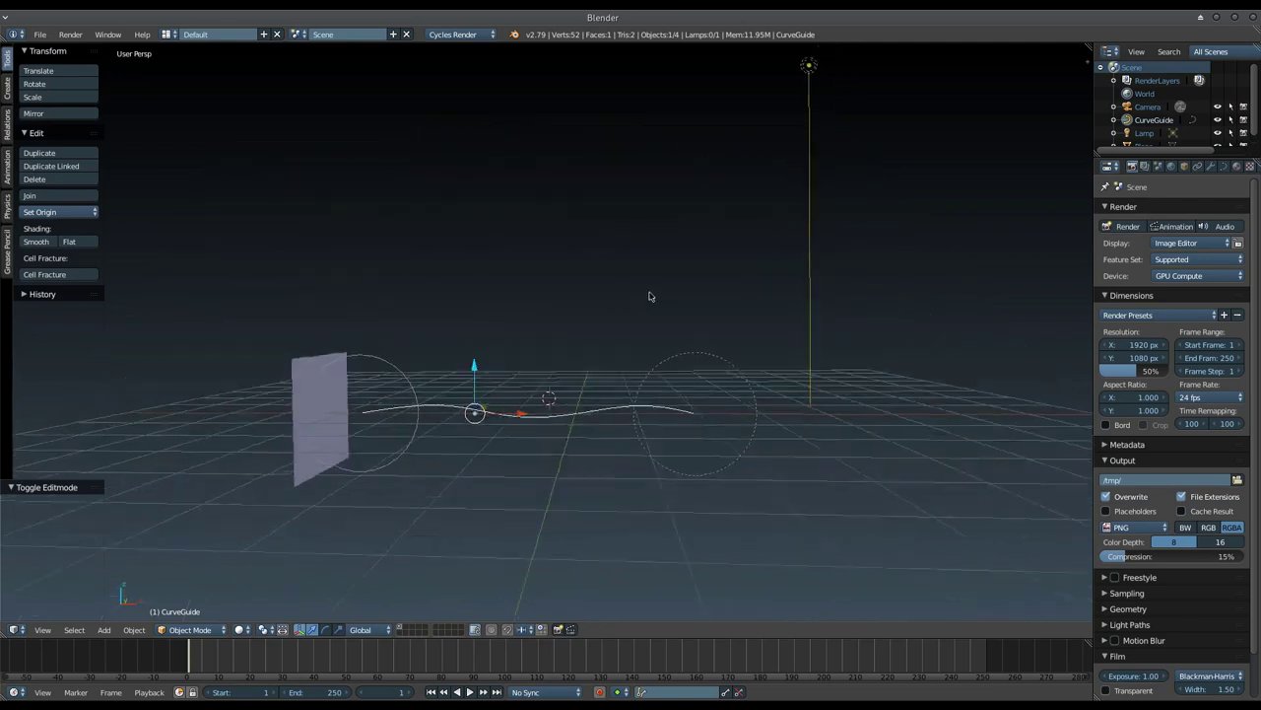
{"action": "key", "text": "Tab"}
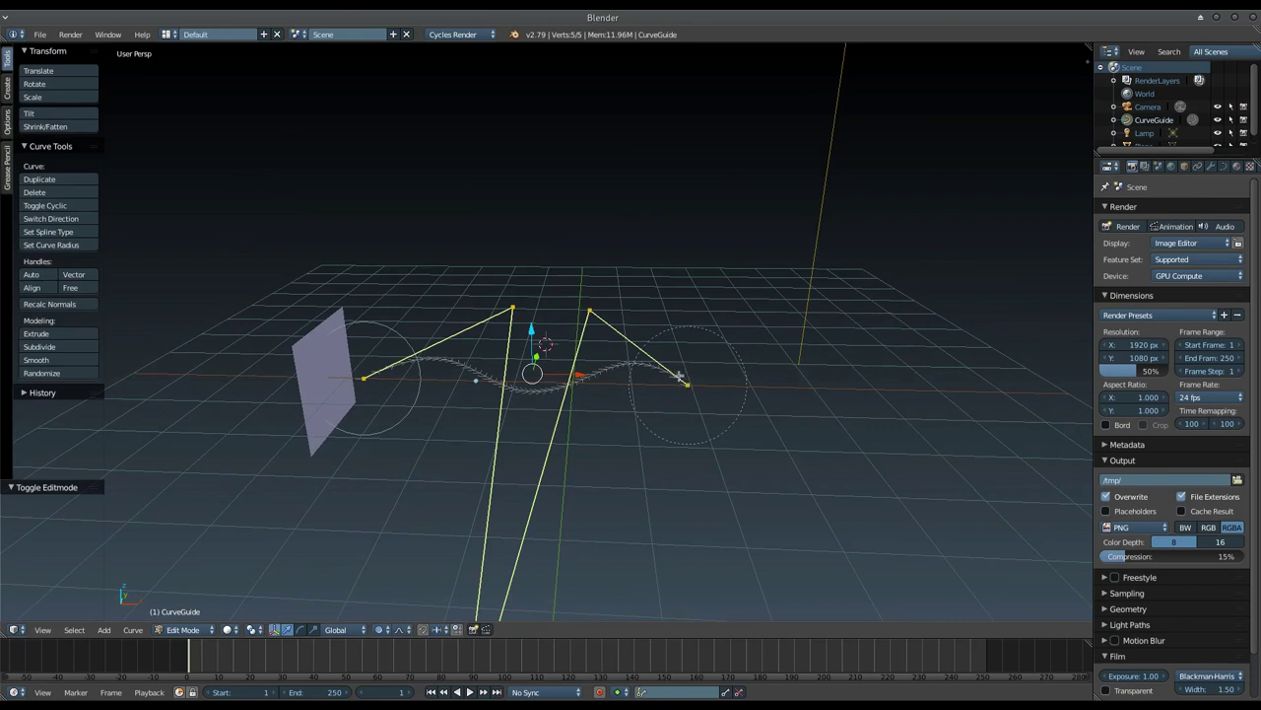
{"action": "middle_click_drag", "start_coordinate": [678, 375], "coordinate": [696, 418]}
{"action": "right_click", "coordinate": [697, 418]}
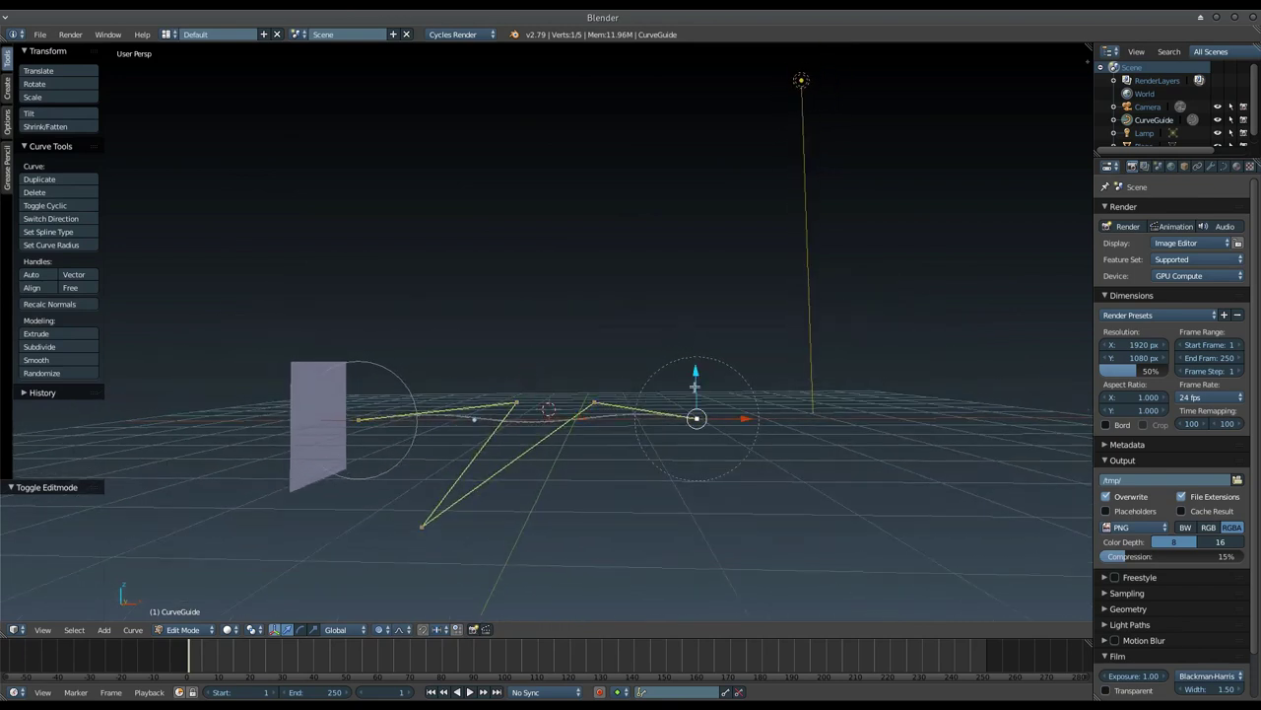
{"action": "left_click_drag", "start_coordinate": [695, 386], "coordinate": [700, 310]}
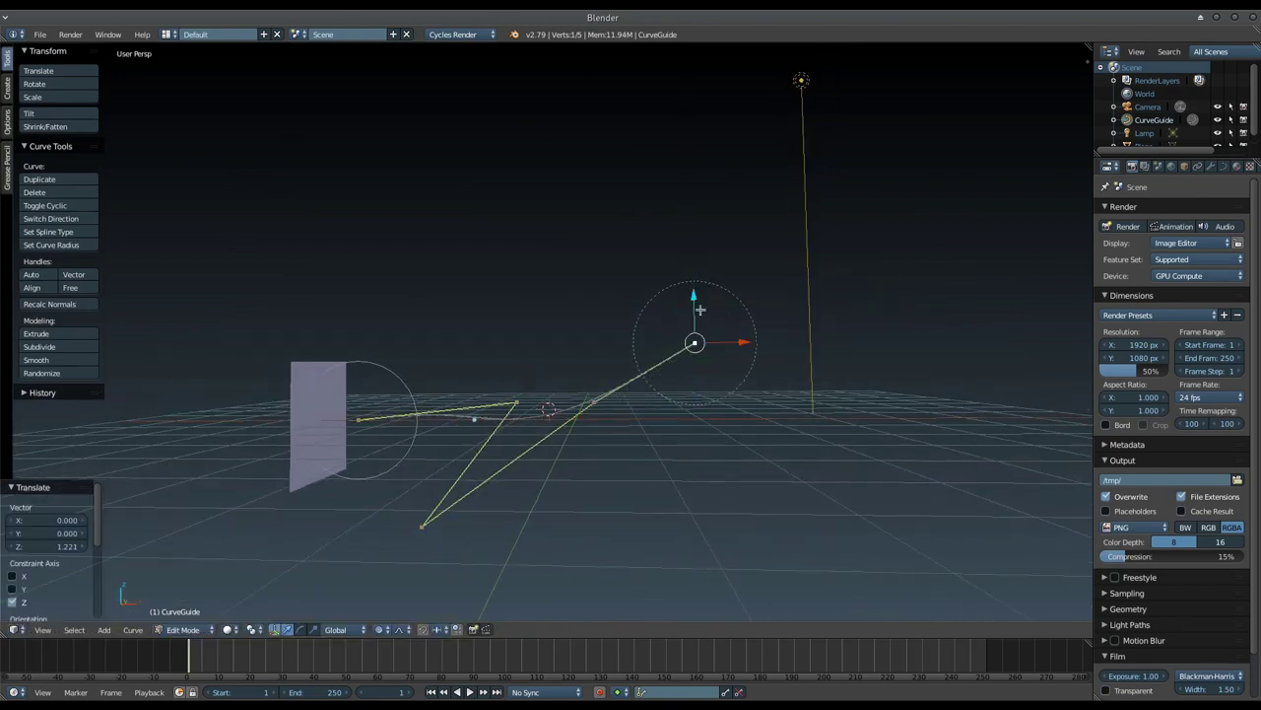
{"action": "middle_click_drag", "start_coordinate": [617, 363], "coordinate": [539, 394]}
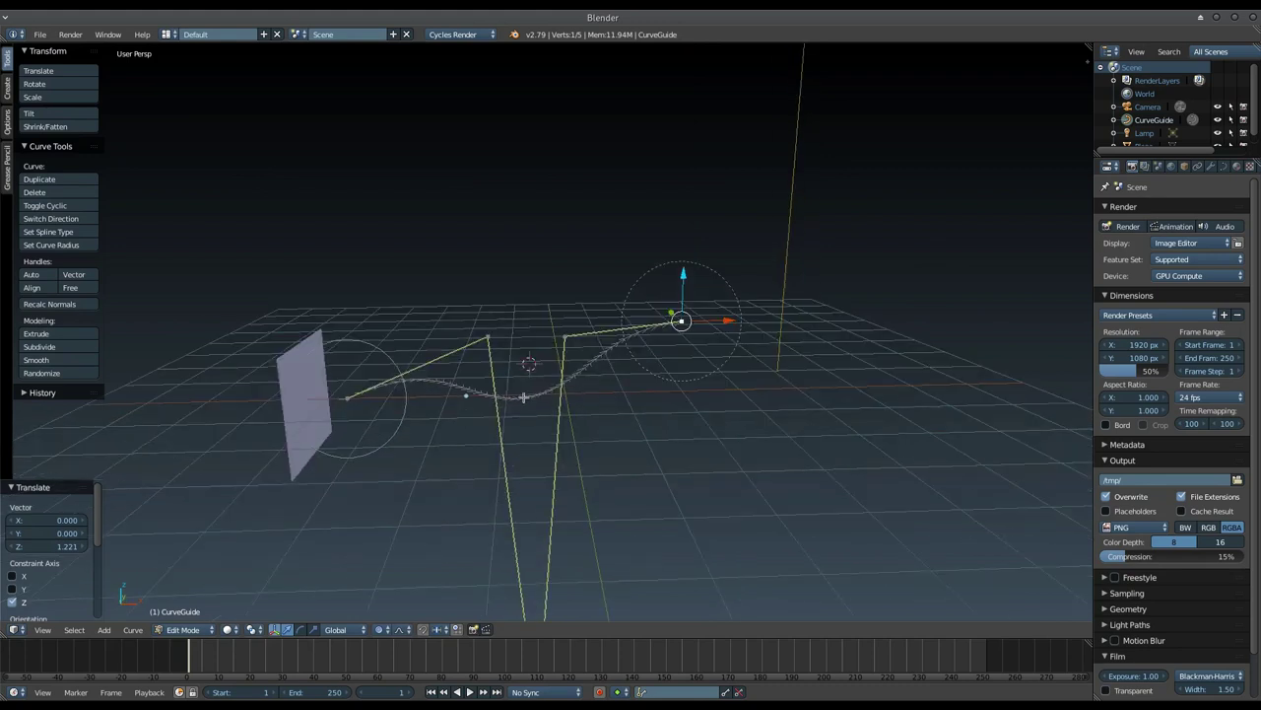
{"action": "key", "text": "g"}
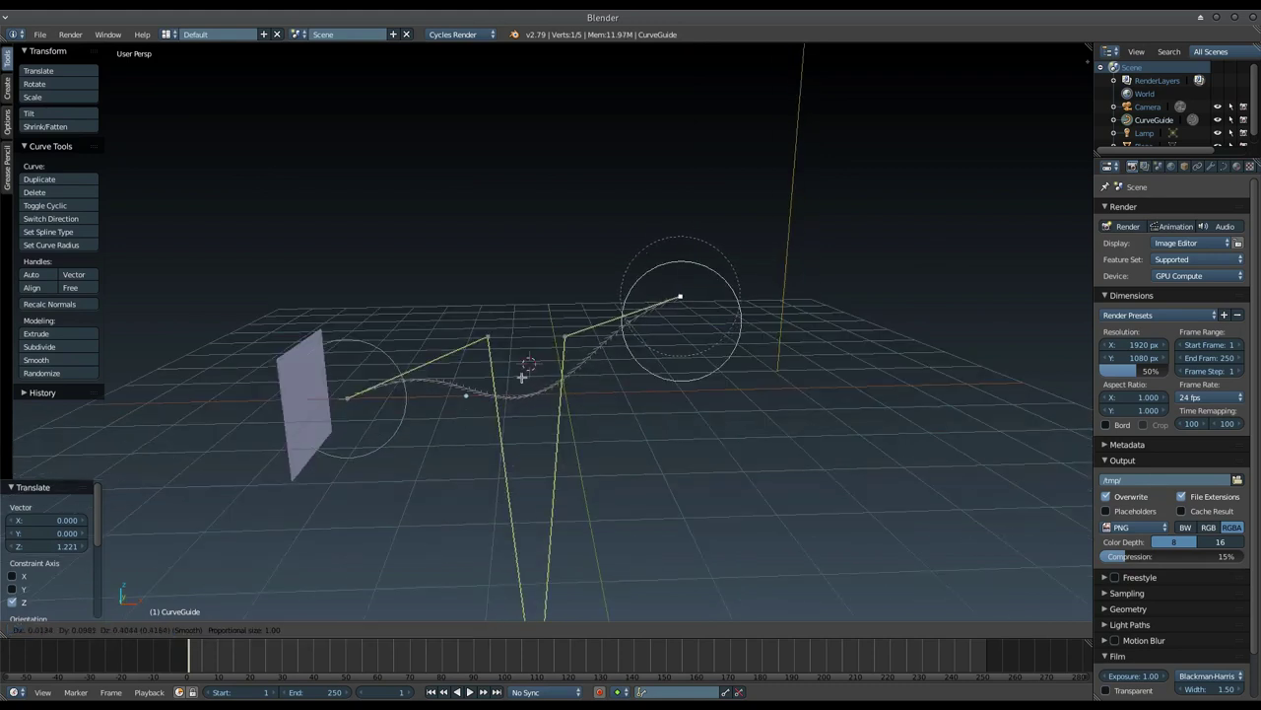
{"action": "left_click", "coordinate": [525, 361]}
Step: Fine-tune the end point's height along Z and return to Object Mode
{"action": "mouse_move", "coordinate": [525, 361]}
{"action": "middle_mouse_down"}
{"action": "mouse_move", "coordinate": [513, 336]}
{"action": "mouse_move", "coordinate": [521, 325]}
{"action": "mouse_move", "coordinate": [529, 335]}
{"action": "middle_mouse_up"}
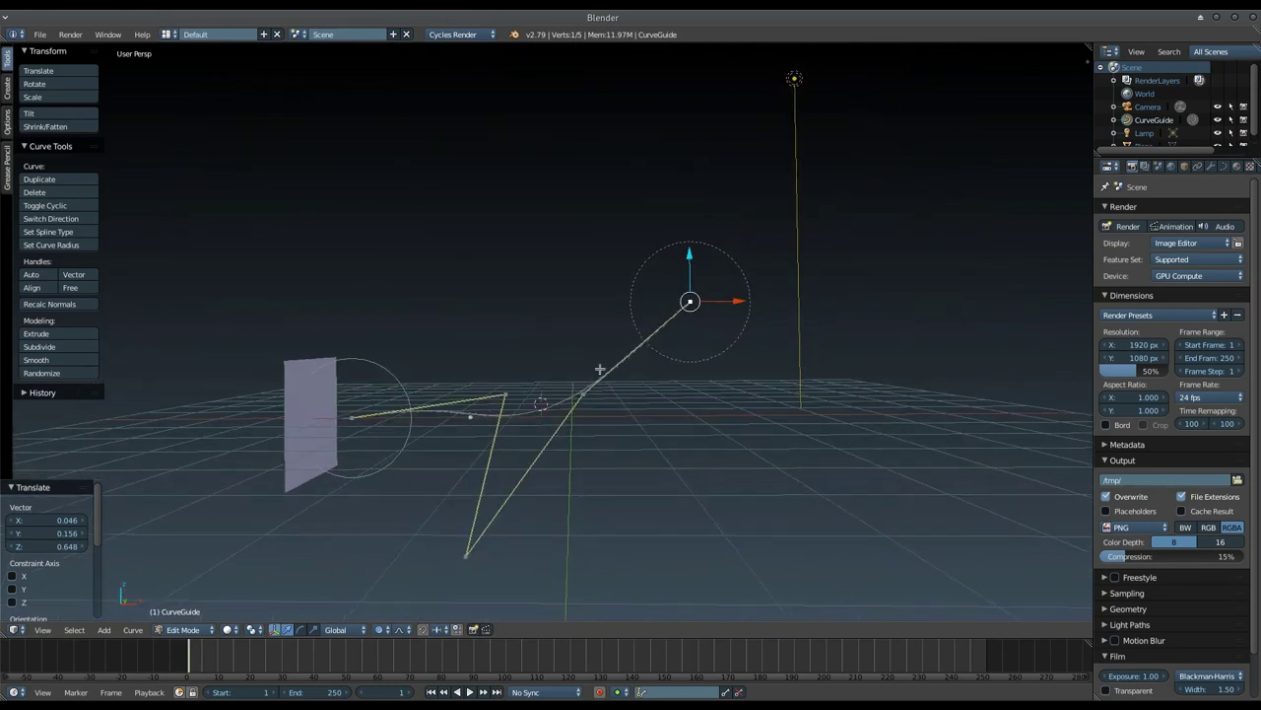
{"action": "key", "text": "g"}
{"action": "key", "text": "z"}
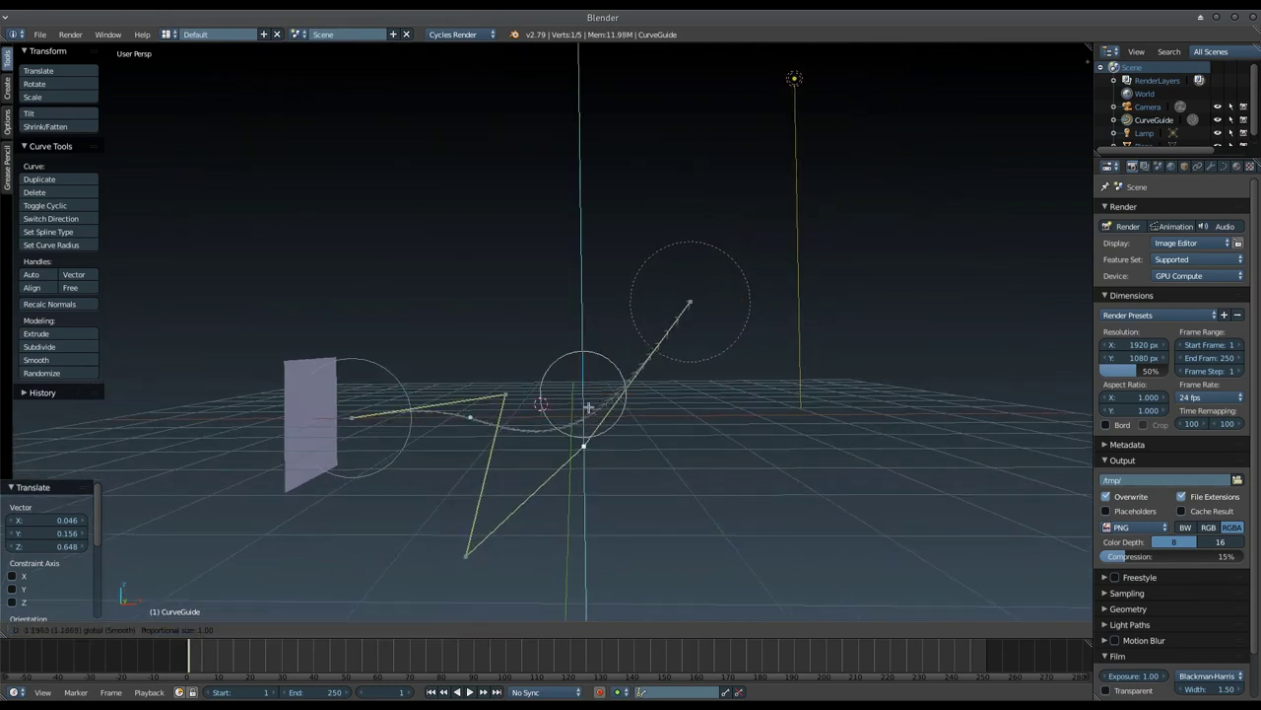
{"action": "left_click", "coordinate": [586, 421]}
{"action": "key", "text": "g"}
{"action": "key", "text": "z"}
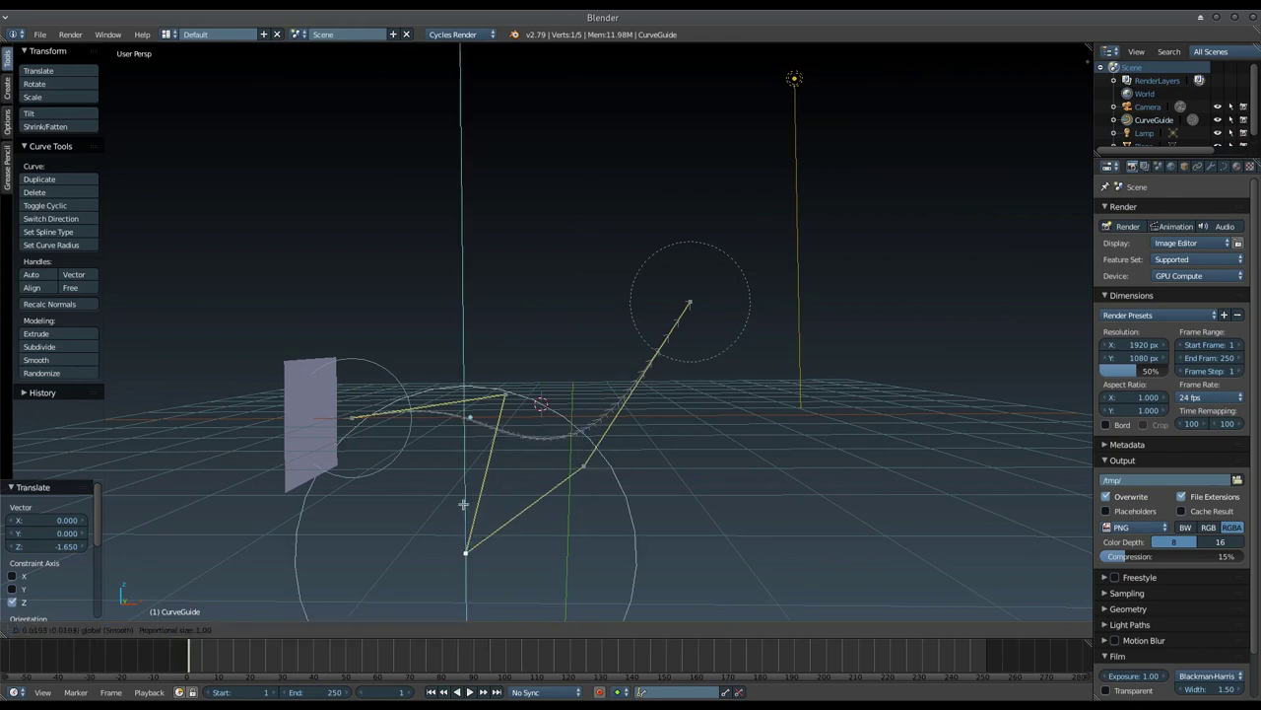
{"action": "left_click", "coordinate": [459, 387]}
{"action": "mouse_move", "coordinate": [459, 386]}
{"action": "middle_mouse_down"}
{"action": "mouse_move", "coordinate": [491, 388]}
{"action": "mouse_move", "coordinate": [521, 424]}
{"action": "mouse_move", "coordinate": [461, 406]}
{"action": "middle_mouse_up"}
{"action": "key", "text": "Tab"}
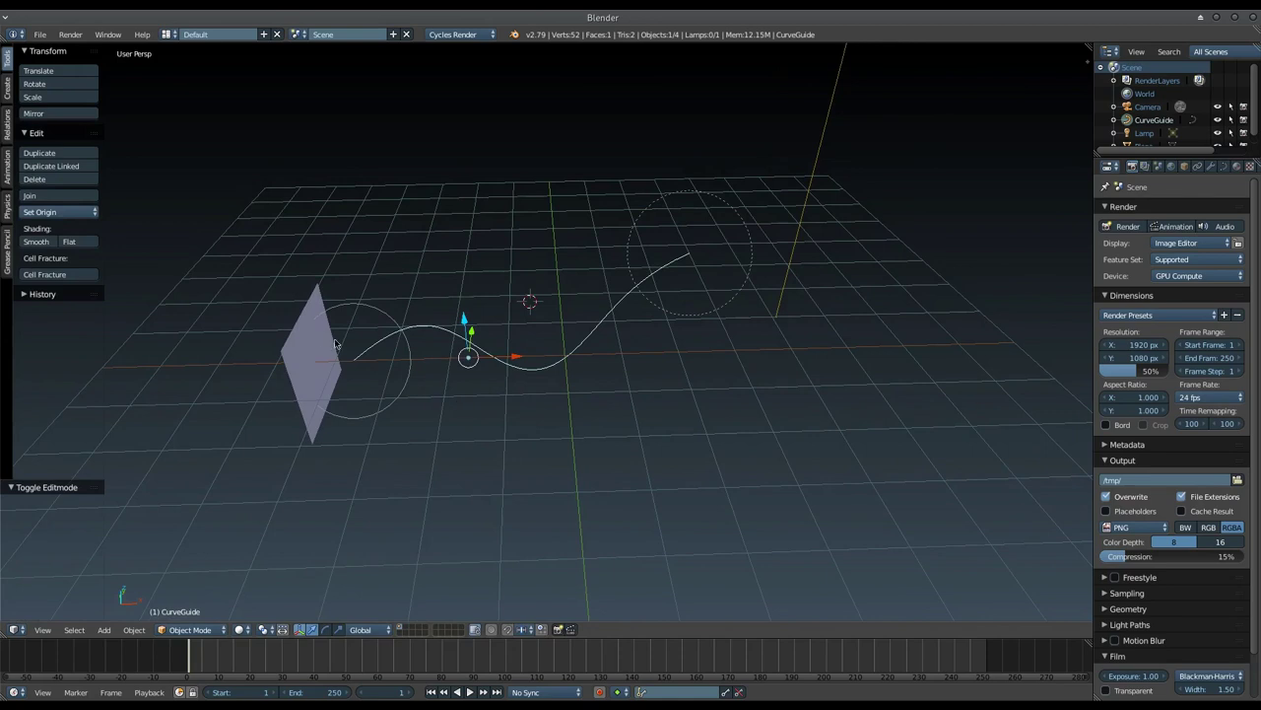
Step: Give the plane a particle system with 50000 particles and a lifetime of 200
{"action": "right_click", "coordinate": [287, 338]}
{"action": "scroll", "coordinate": [1183, 167], "scroll_direction": "down", "scroll_amount": 3}
{"action": "left_click", "coordinate": [1180, 166]}
{"action": "left_click", "coordinate": [1238, 211]}
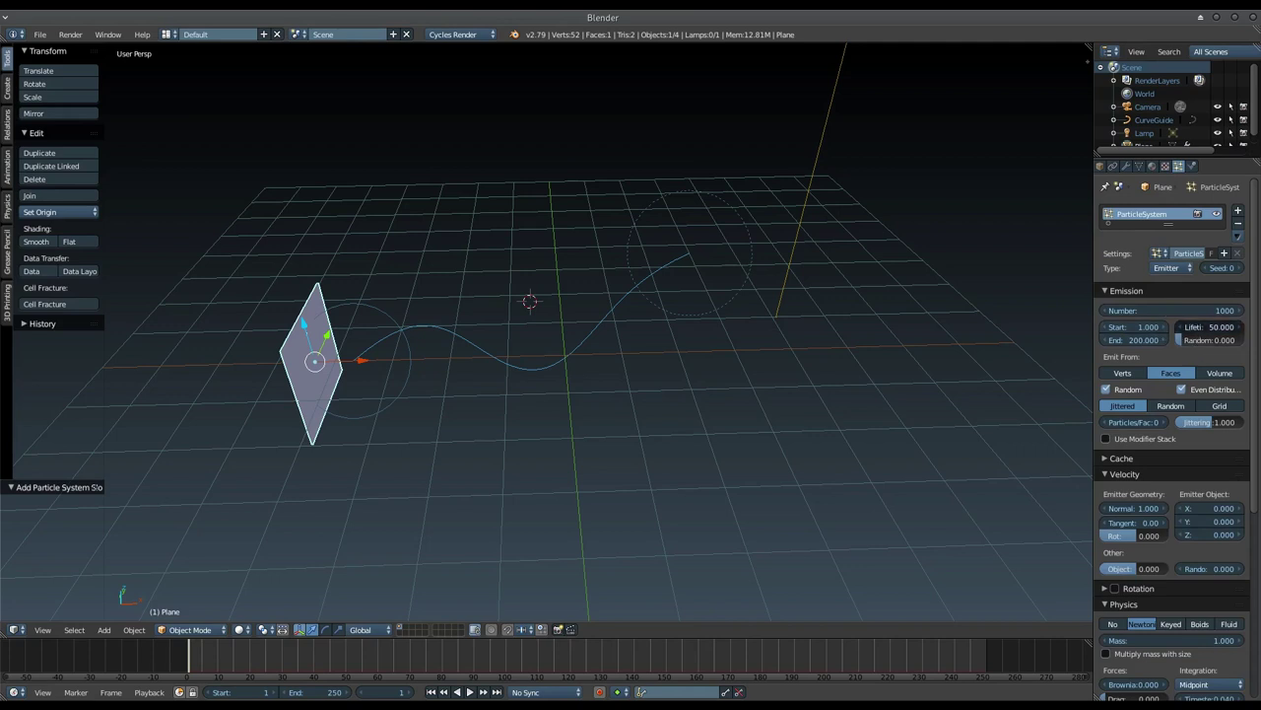
{"action": "type", "text": "0"}
{"action": "key", "text": "Return"}
{"action": "left_click", "coordinate": [1157, 312]}
{"action": "type", "text": "50000"}
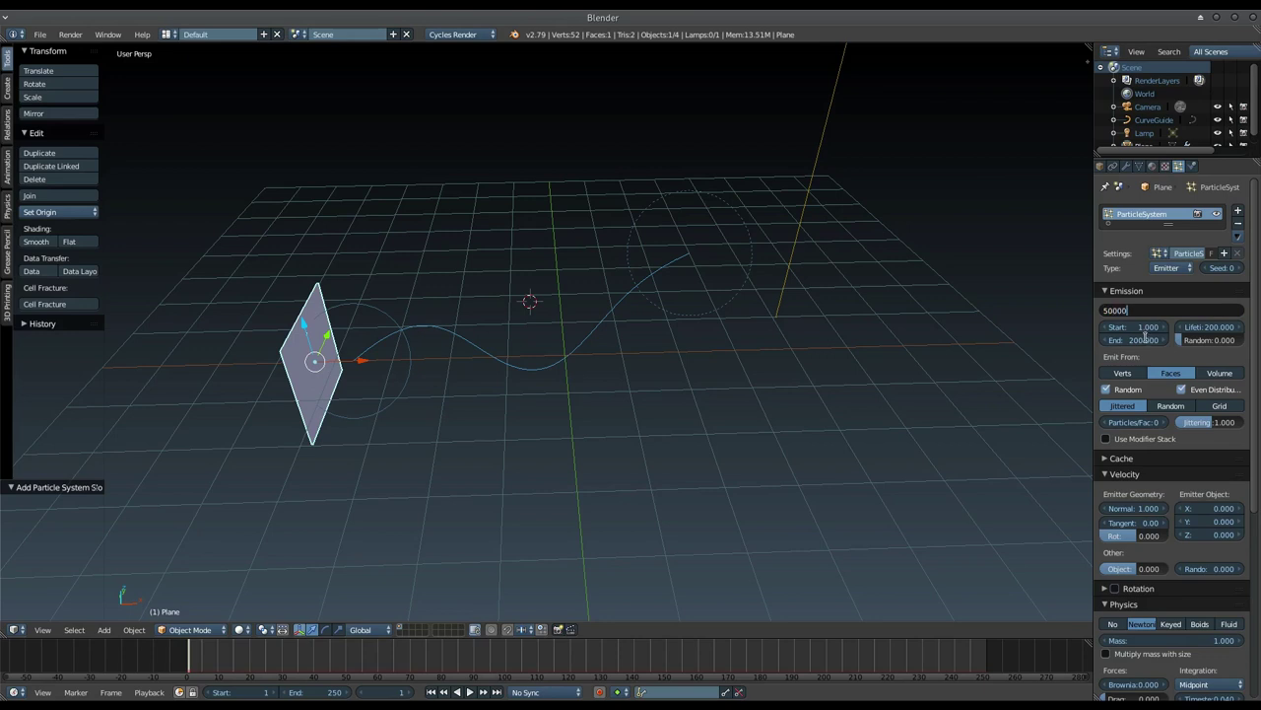
{"action": "key", "text": "Return"}
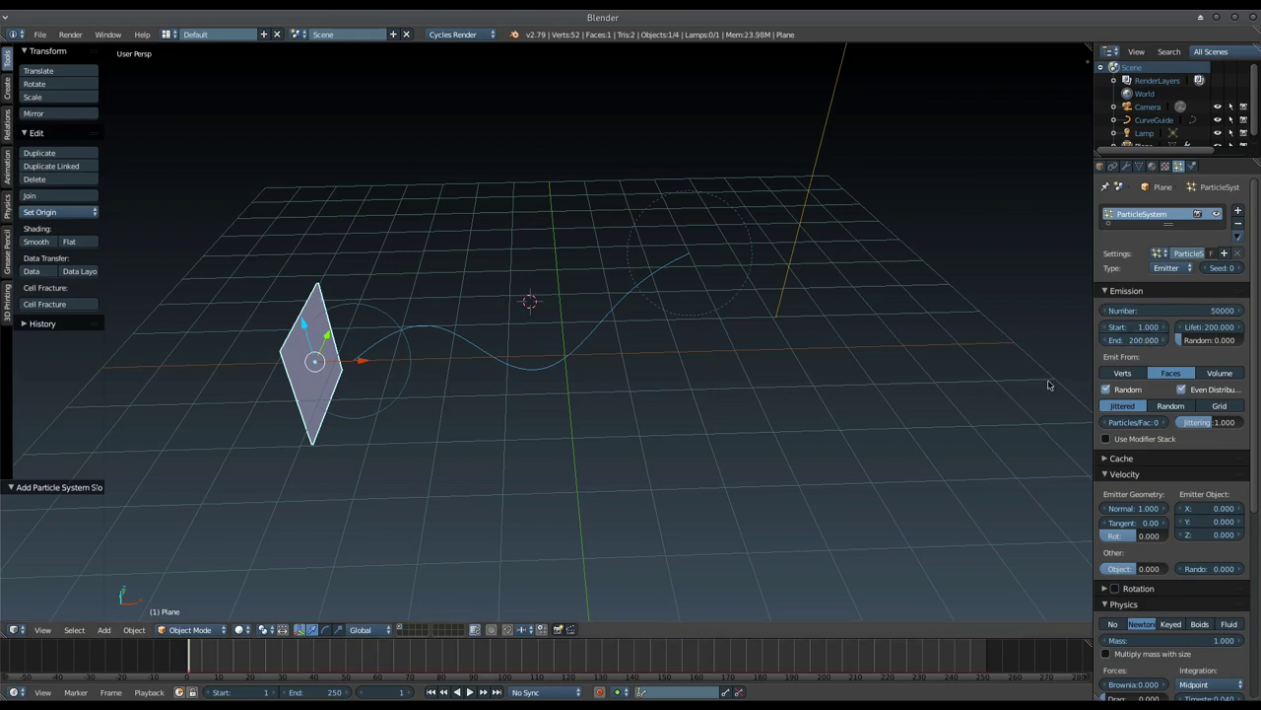
Step: Zoom and orbit for a closer view of the plane and the wavy curve
{"action": "scroll", "coordinate": [1170, 438], "scroll_direction": "down", "scroll_amount": 3}
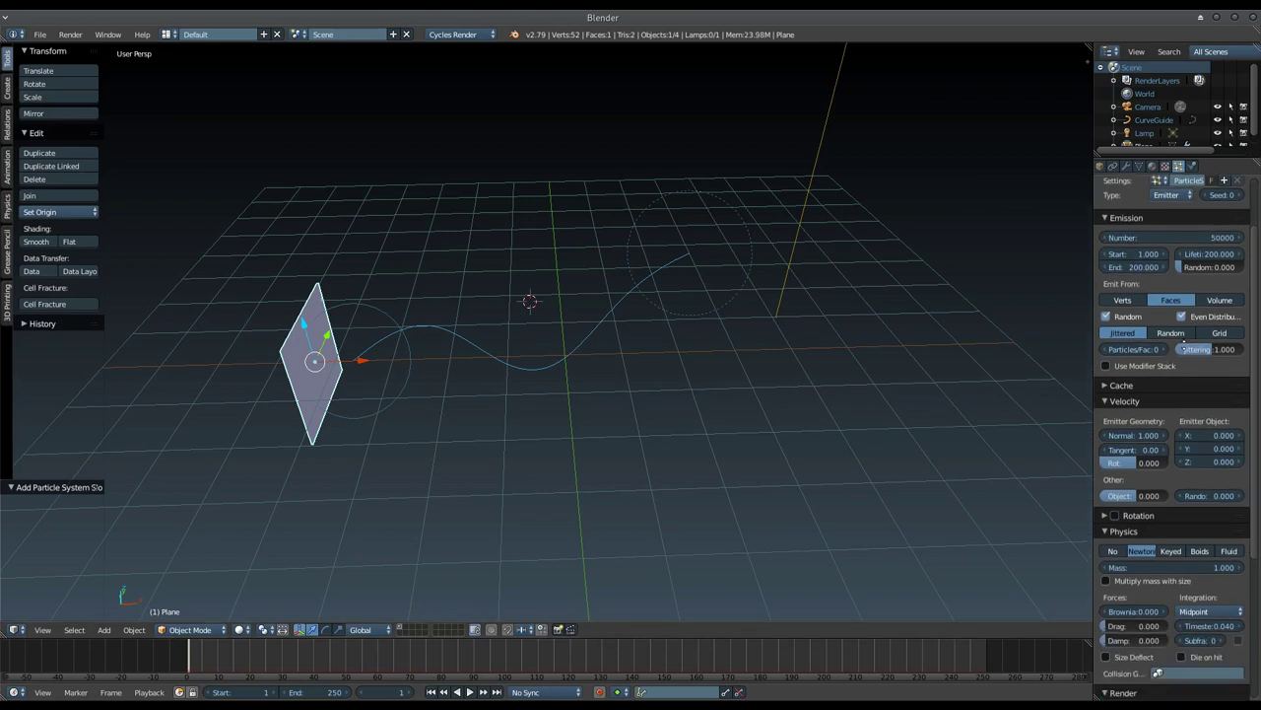
{"action": "middle_click_drag", "start_coordinate": [623, 323], "coordinate": [666, 365]}
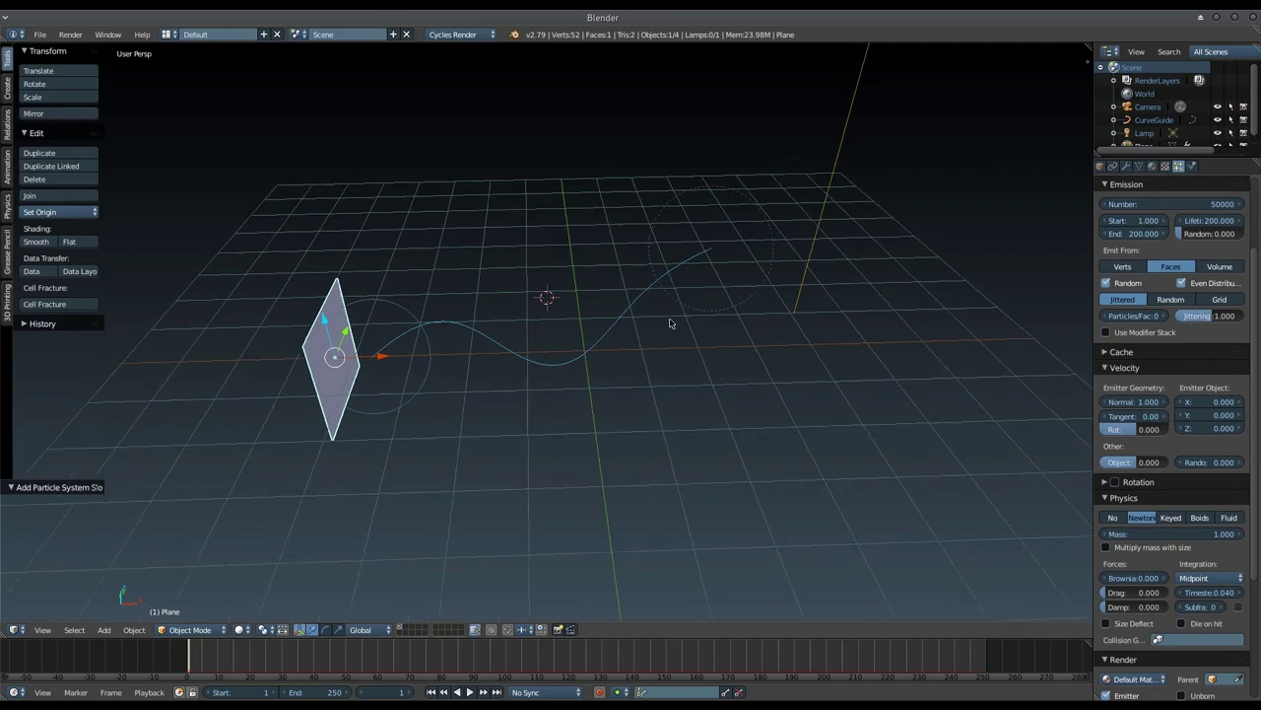
{"action": "scroll", "coordinate": [667, 364], "scroll_direction": "up", "scroll_amount": 1}
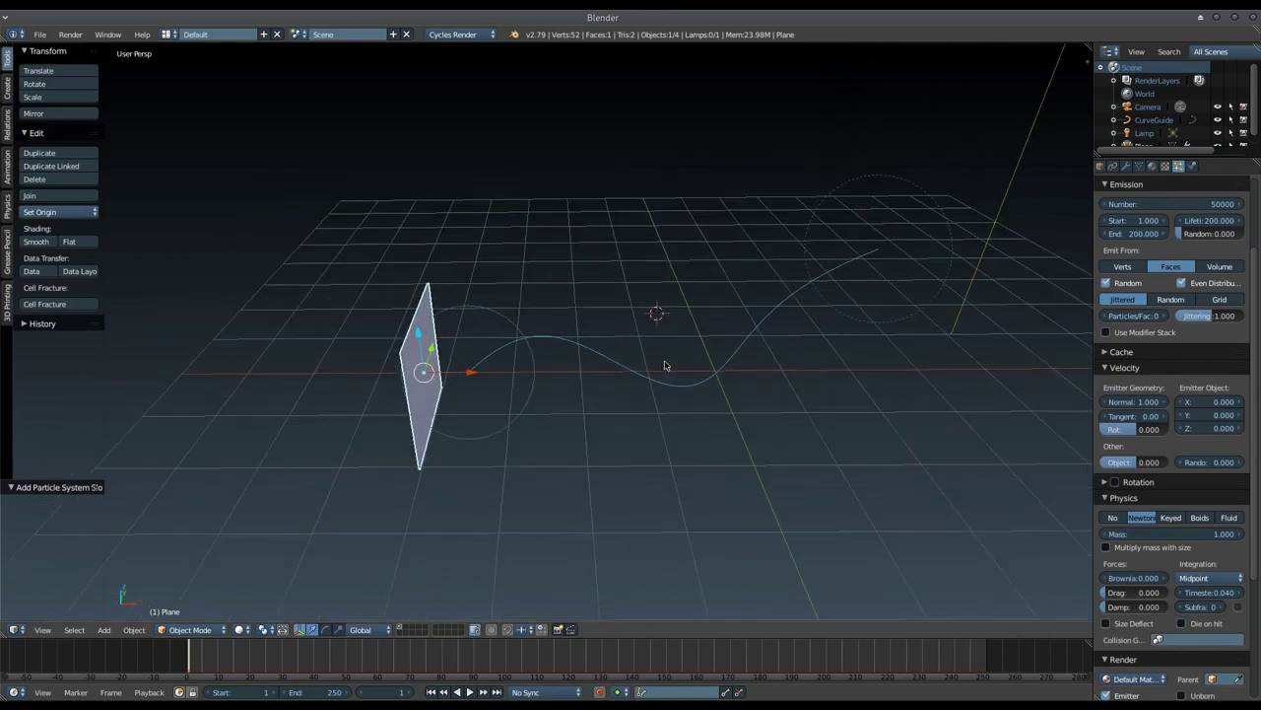
{"action": "scroll", "coordinate": [670, 367], "scroll_direction": "up", "scroll_amount": 1}
{"action": "middle_click_drag", "start_coordinate": [674, 383], "coordinate": [600, 417]}
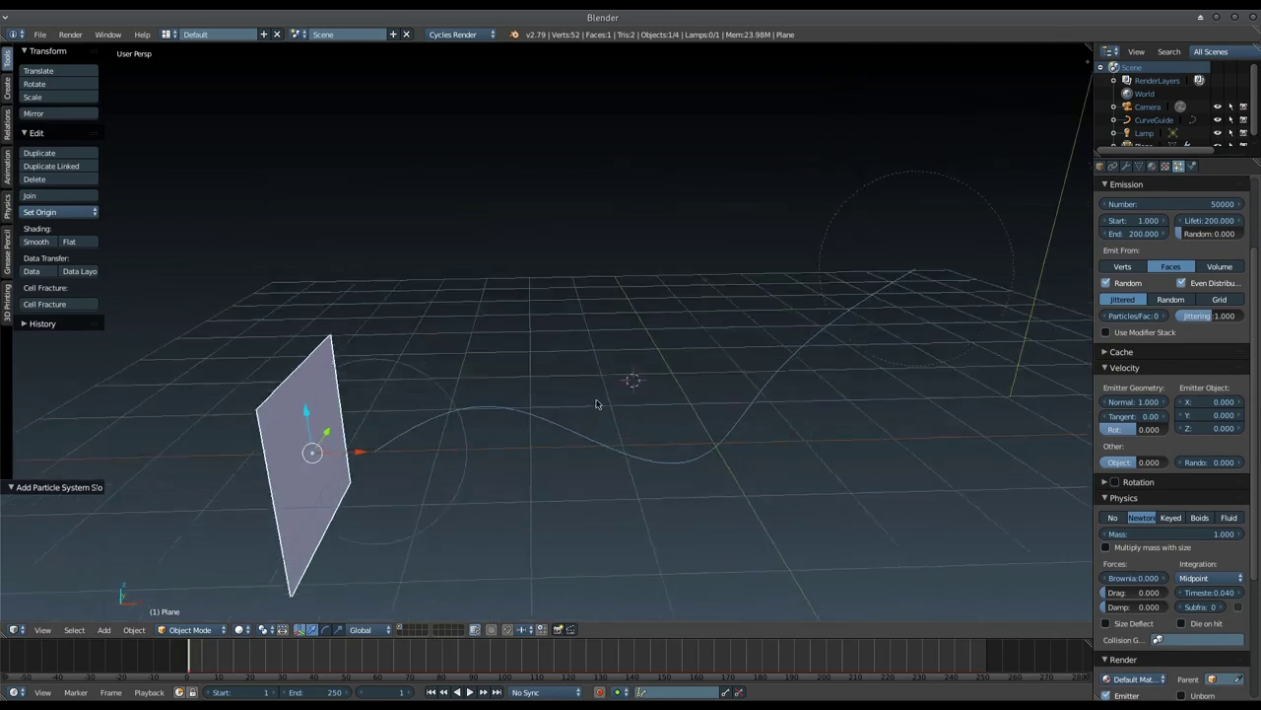
Step: Play the animation and orbit around the particles streaming along the wavy curve
{"action": "key", "text": "alt+a"}
{"action": "mouse_move", "coordinate": [684, 437]}
{"action": "middle_mouse_down"}
{"action": "mouse_move", "coordinate": [713, 456]}
{"action": "mouse_move", "coordinate": [710, 483]}
{"action": "middle_mouse_up"}
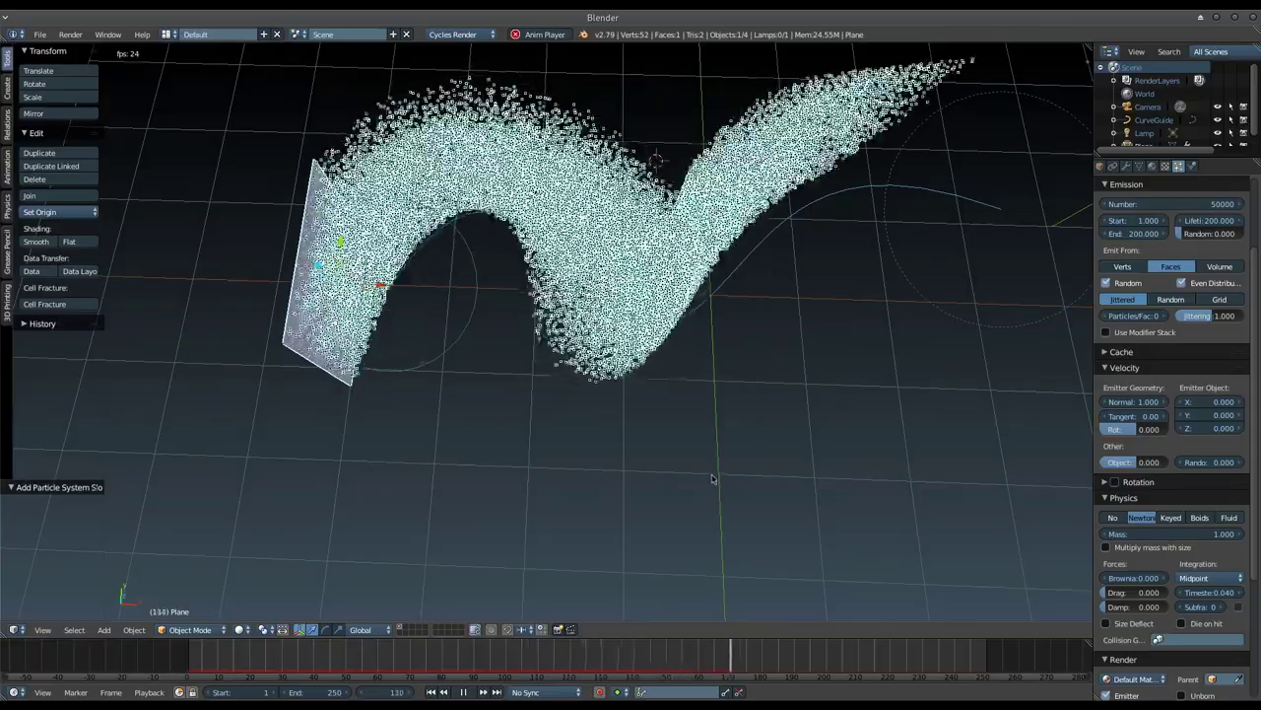
{"action": "middle_click_drag", "start_coordinate": [719, 469], "coordinate": [741, 414]}
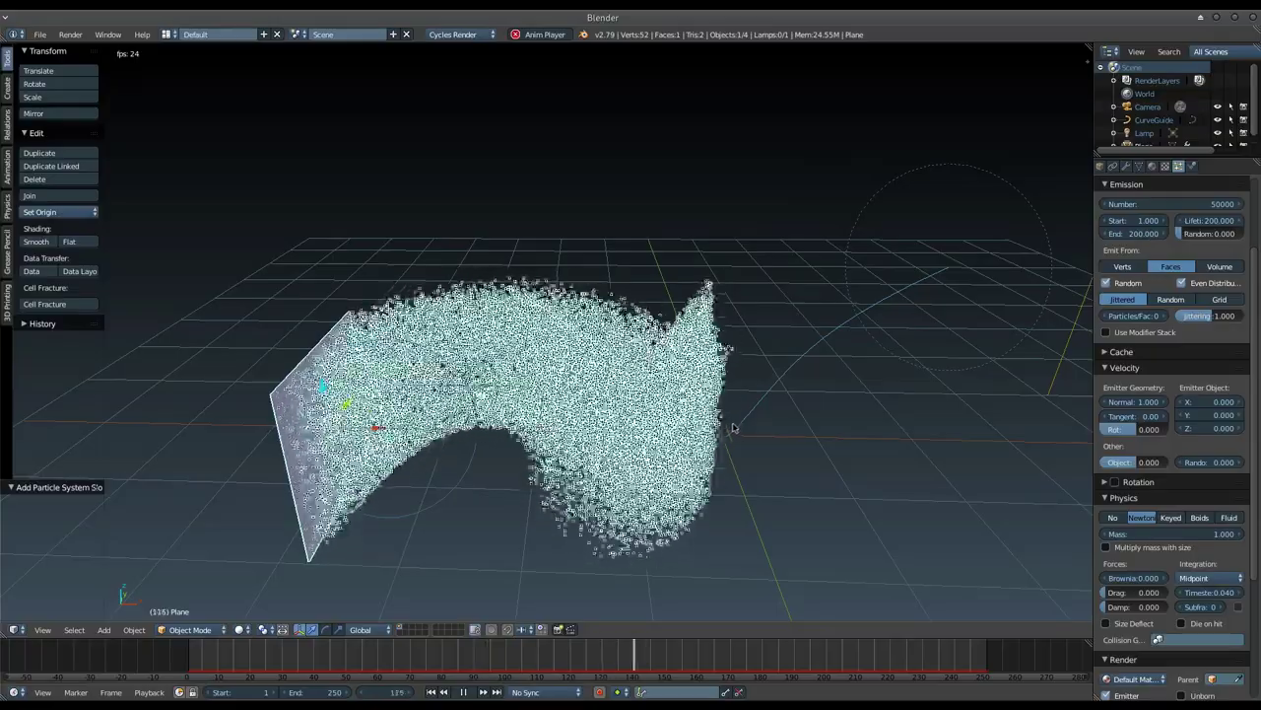
{"action": "middle_click_drag", "start_coordinate": [732, 427], "coordinate": [722, 468]}
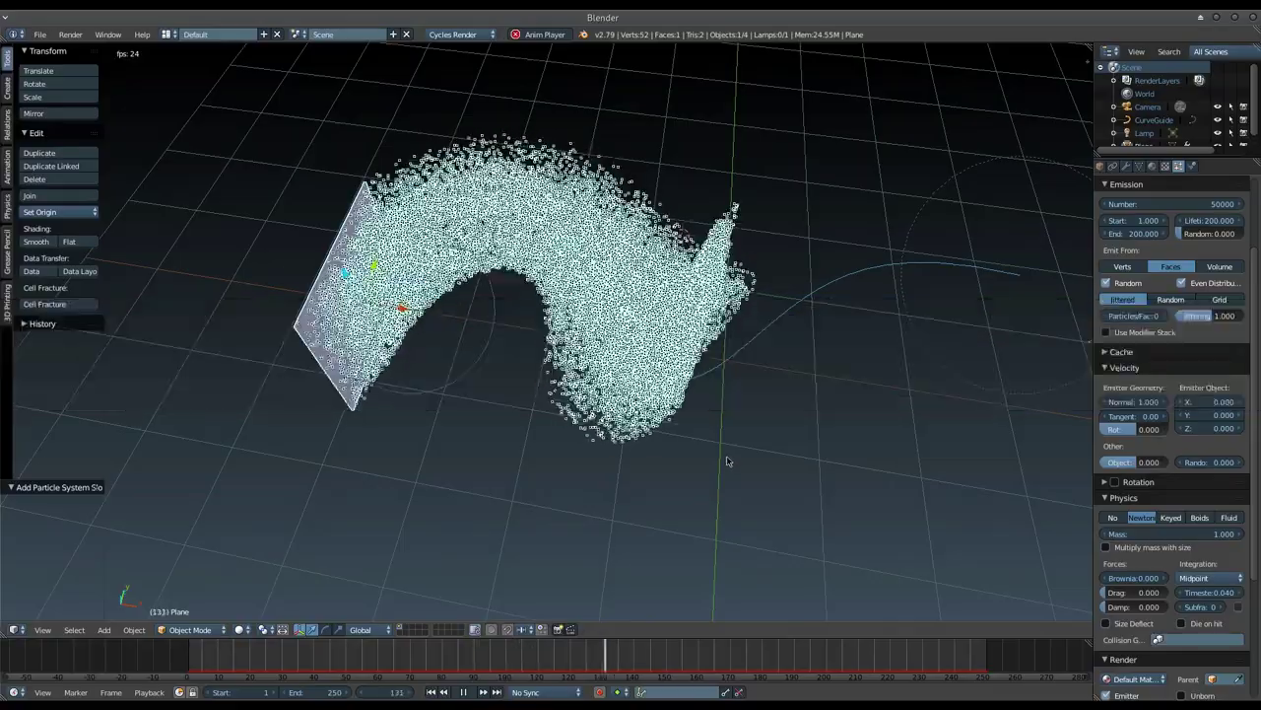
Step: Select the CurveGuide and try its Minimum distance at about 3.5, then 1.2
{"action": "right_click", "coordinate": [931, 266]}
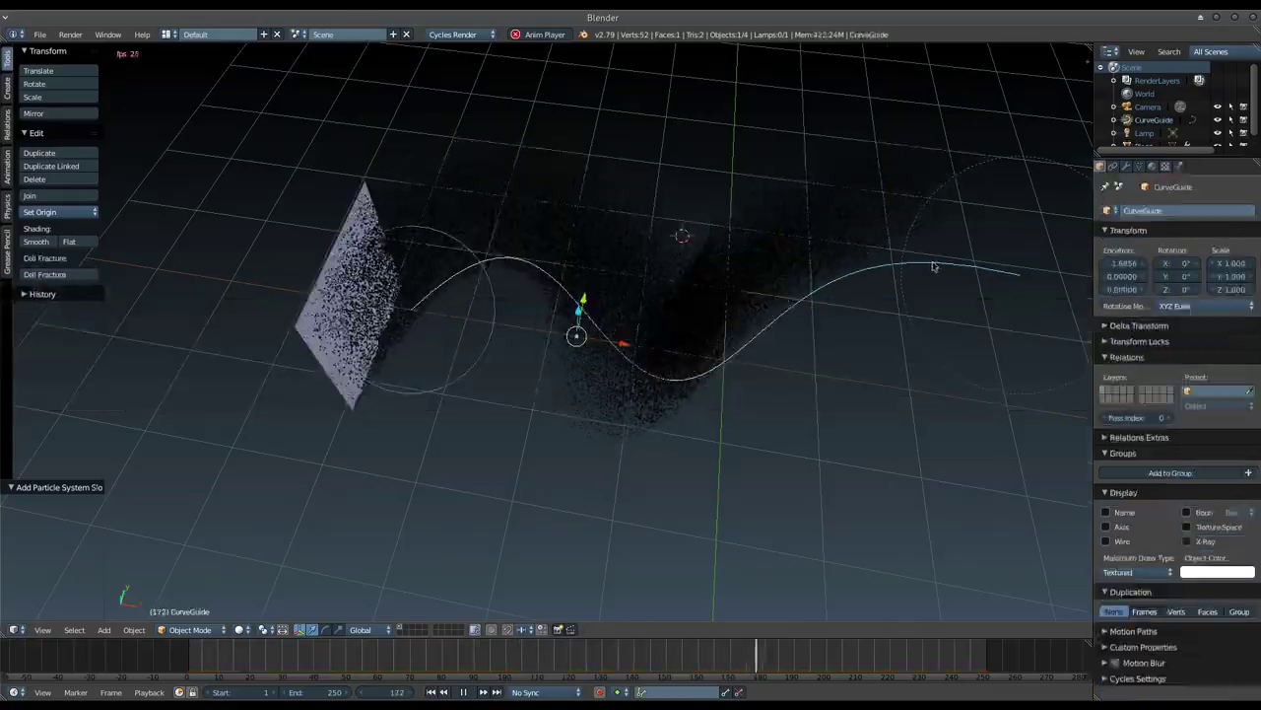
{"action": "left_click", "coordinate": [1191, 167]}
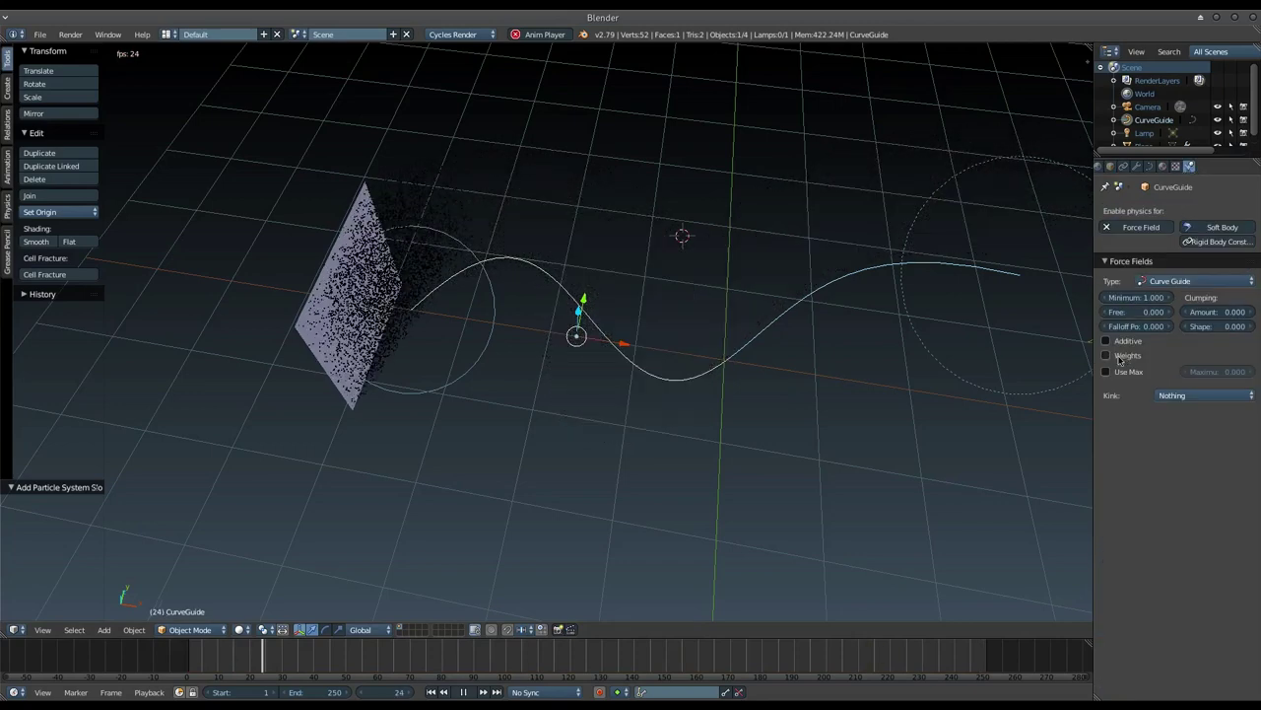
{"action": "middle_click_drag", "start_coordinate": [944, 410], "coordinate": [880, 319]}
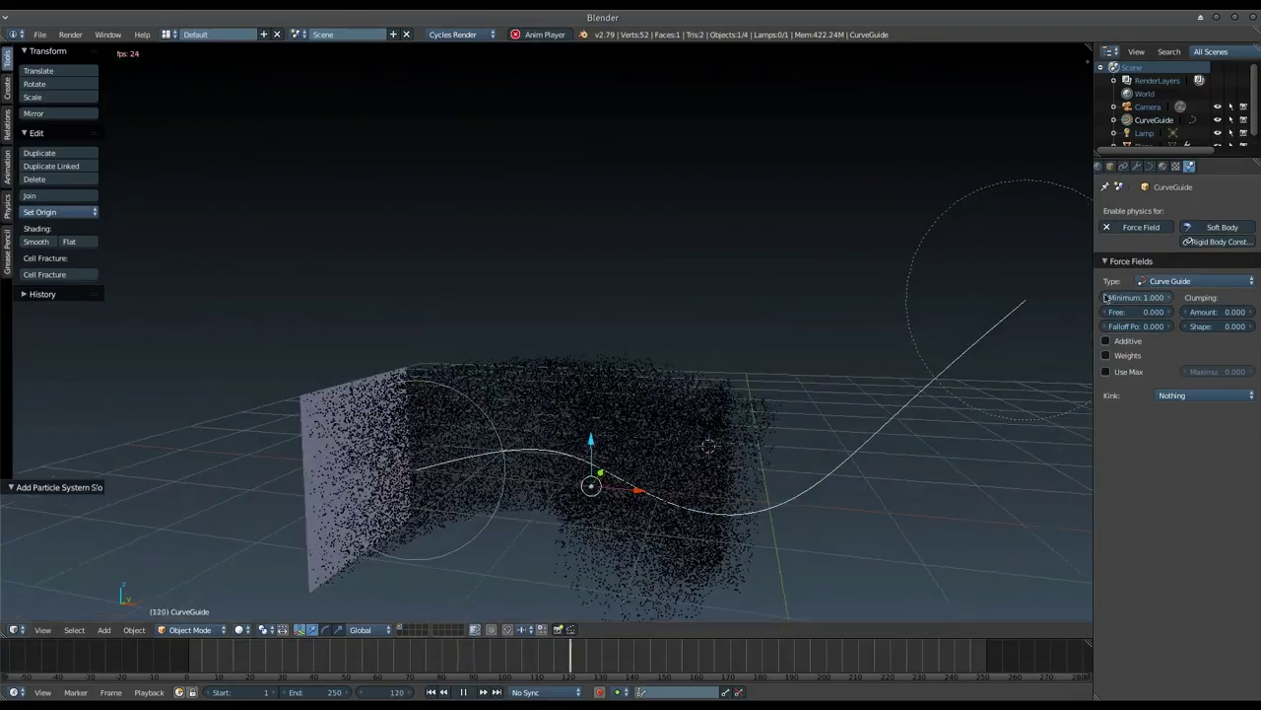
{"action": "middle_click_drag", "start_coordinate": [985, 338], "coordinate": [863, 350]}
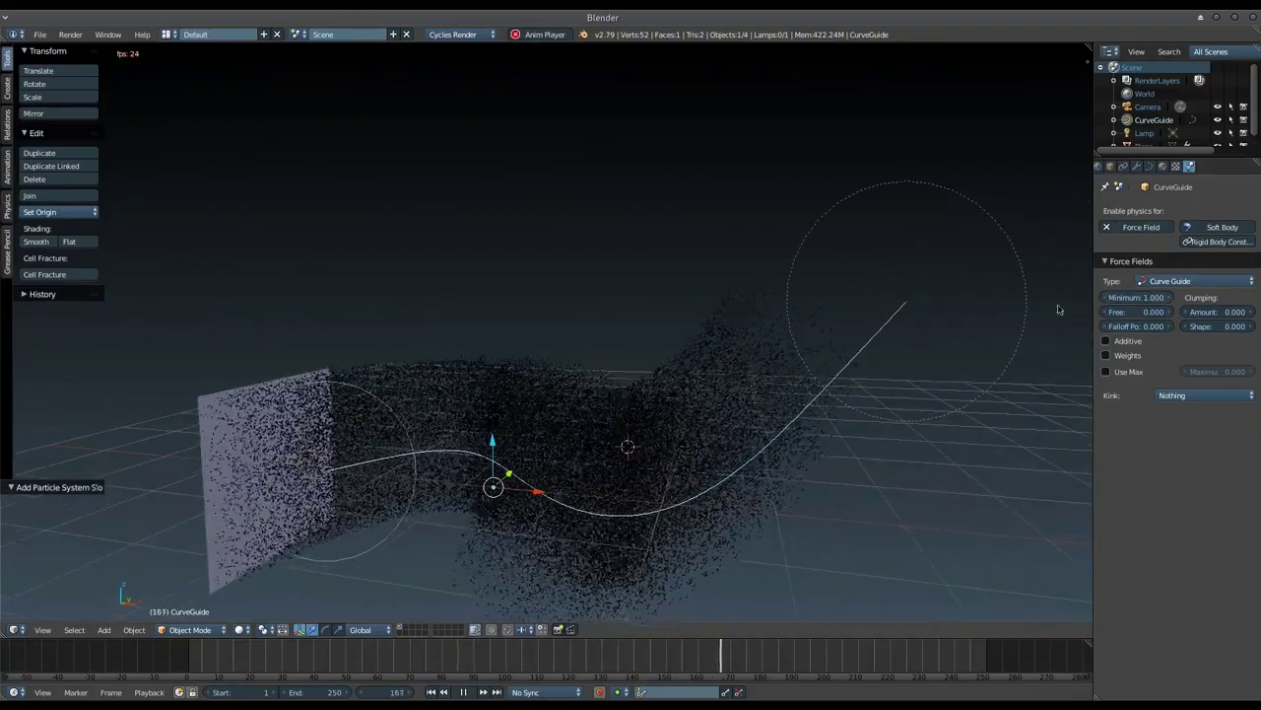
{"action": "left_click_drag", "start_coordinate": [1142, 298], "coordinate": [1155, 298]}
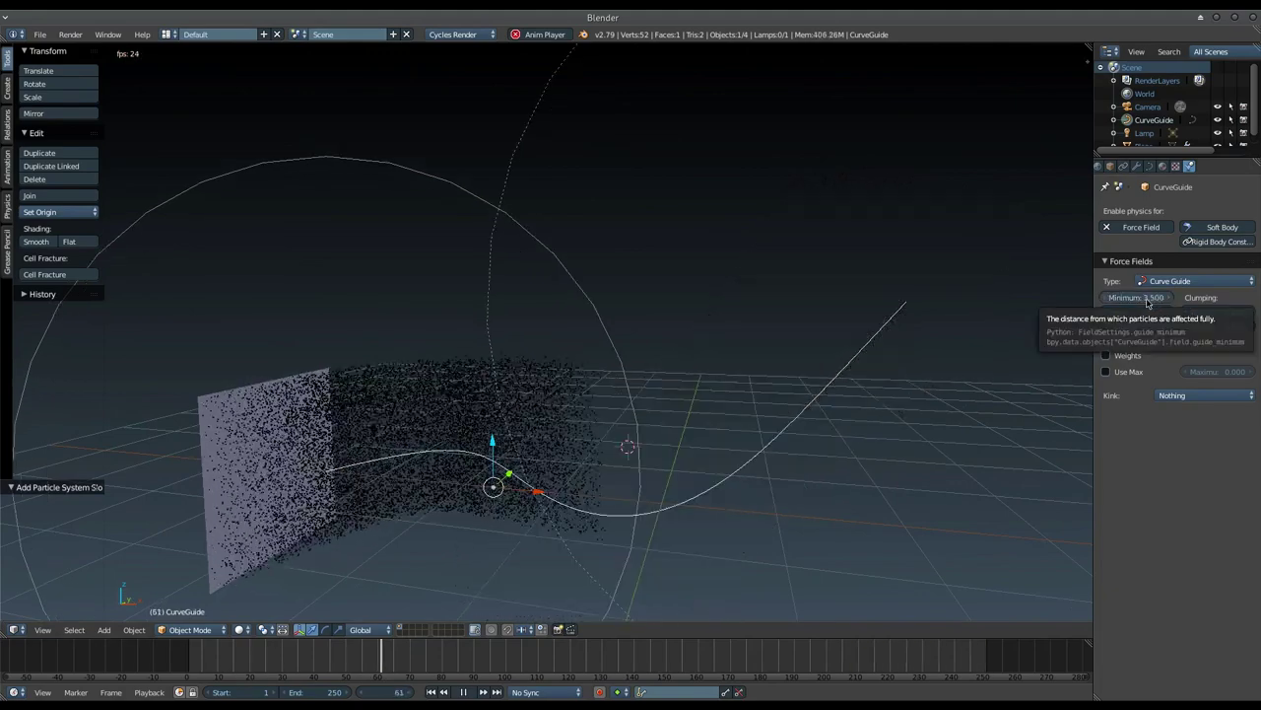
{"action": "left_click_drag", "start_coordinate": [1156, 302], "coordinate": [1074, 301]}
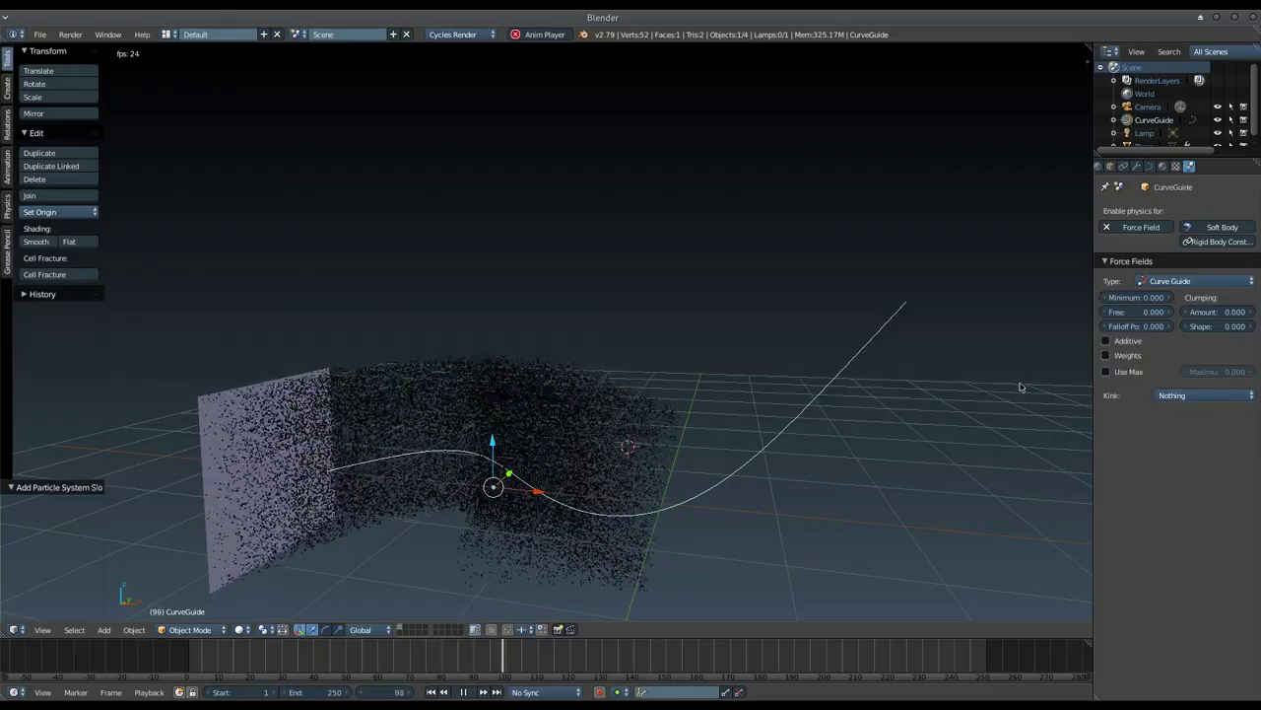
Step: Set the curve guide's Free value to 0.500 so particles scatter loosely around the path
{"action": "middle_click_drag", "start_coordinate": [932, 434], "coordinate": [927, 451]}
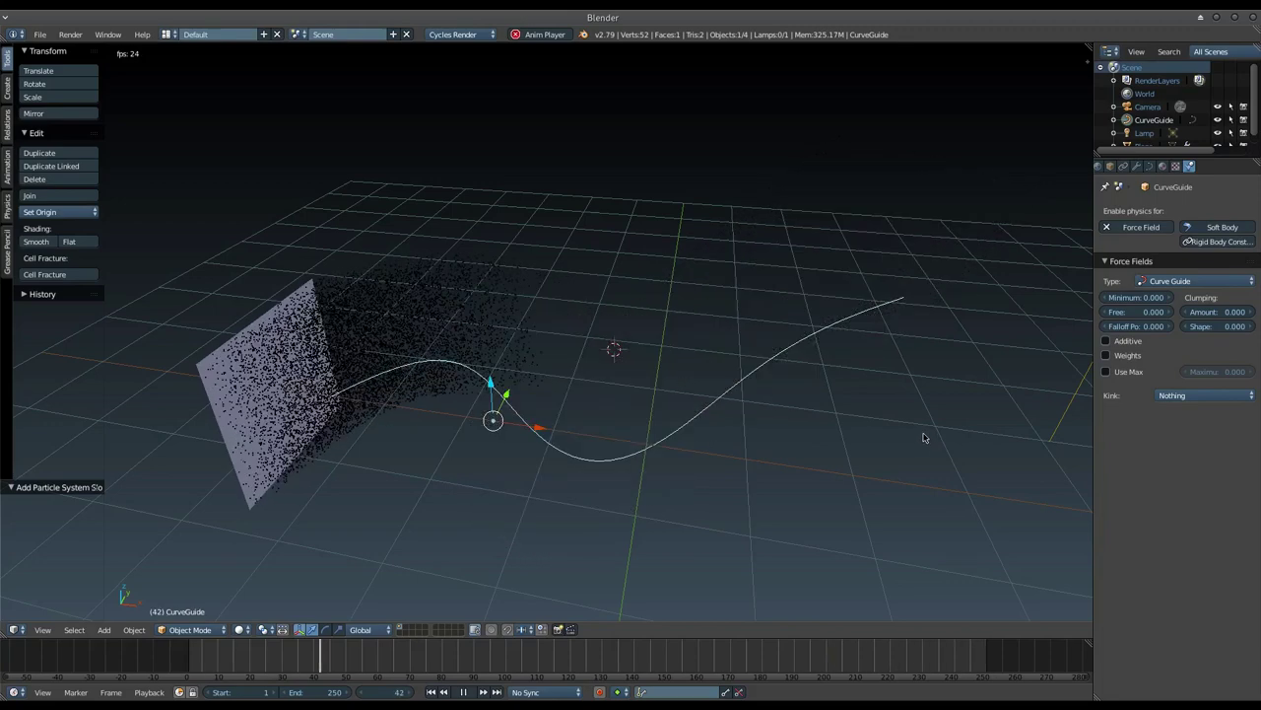
{"action": "left_click_drag", "start_coordinate": [1133, 311], "coordinate": [1183, 312]}
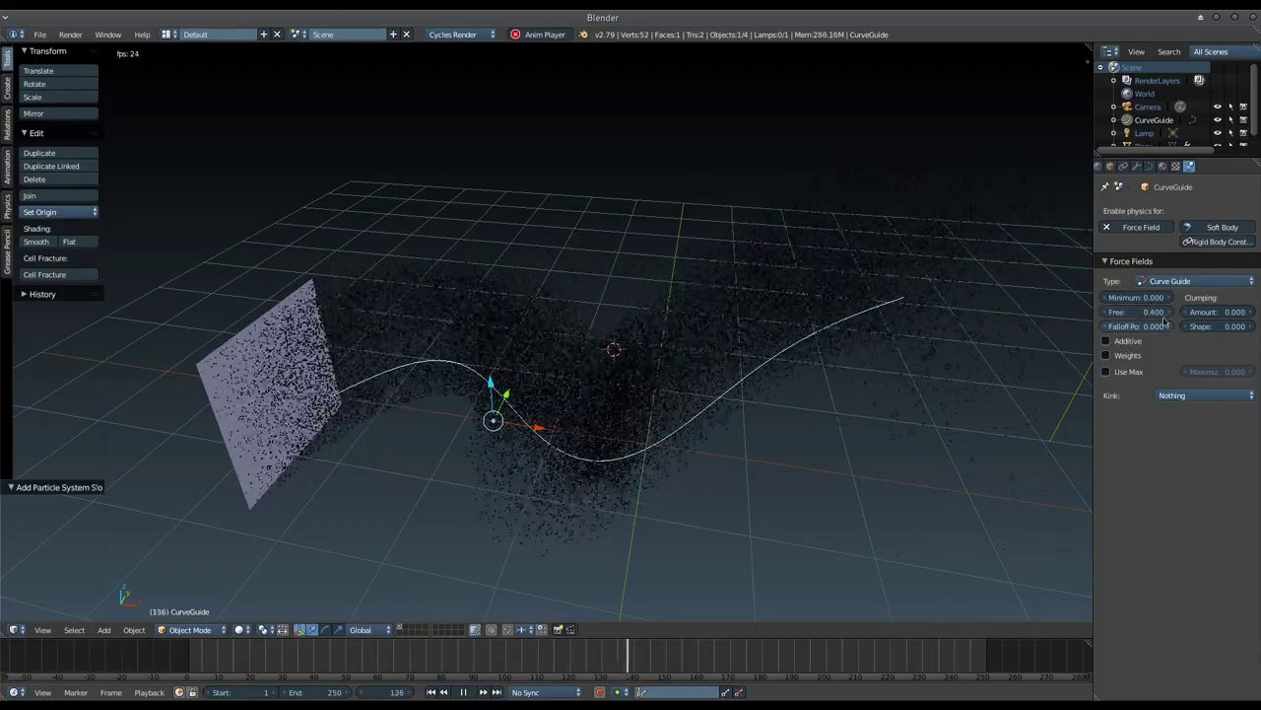
{"action": "mouse_move", "coordinate": [912, 349]}
{"action": "middle_mouse_down"}
{"action": "mouse_move", "coordinate": [915, 375]}
{"action": "mouse_move", "coordinate": [909, 349]}
{"action": "mouse_move", "coordinate": [870, 332]}
{"action": "mouse_move", "coordinate": [819, 336]}
{"action": "middle_mouse_up"}
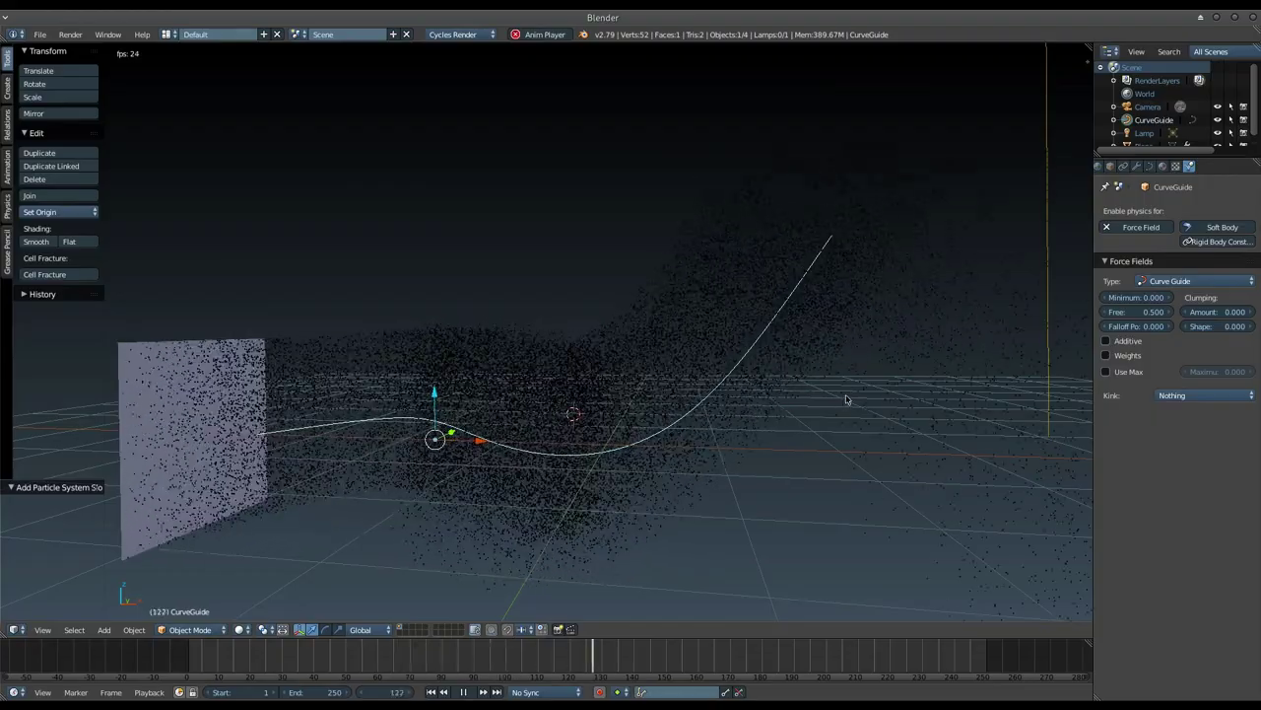
Step: Reselect the CurveGuide, reset Free to 0, and try a higher Falloff Power
{"action": "right_click", "coordinate": [197, 444]}
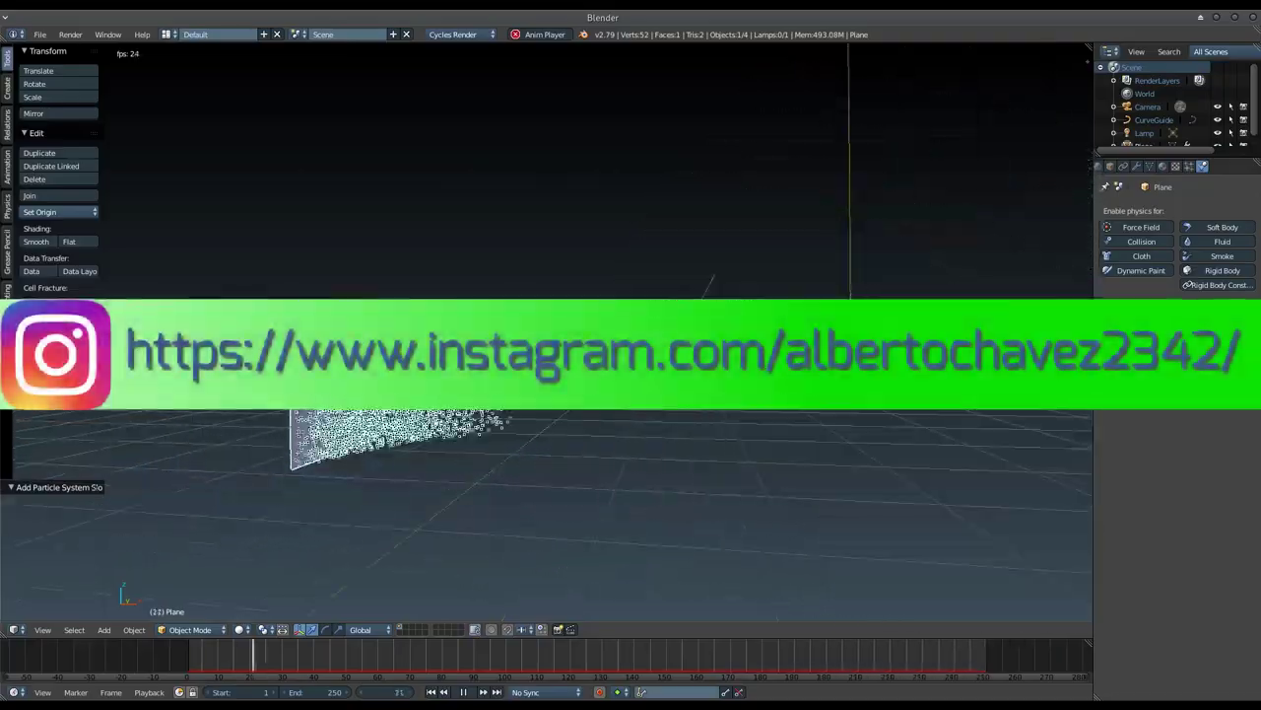
{"action": "right_click", "coordinate": [702, 296]}
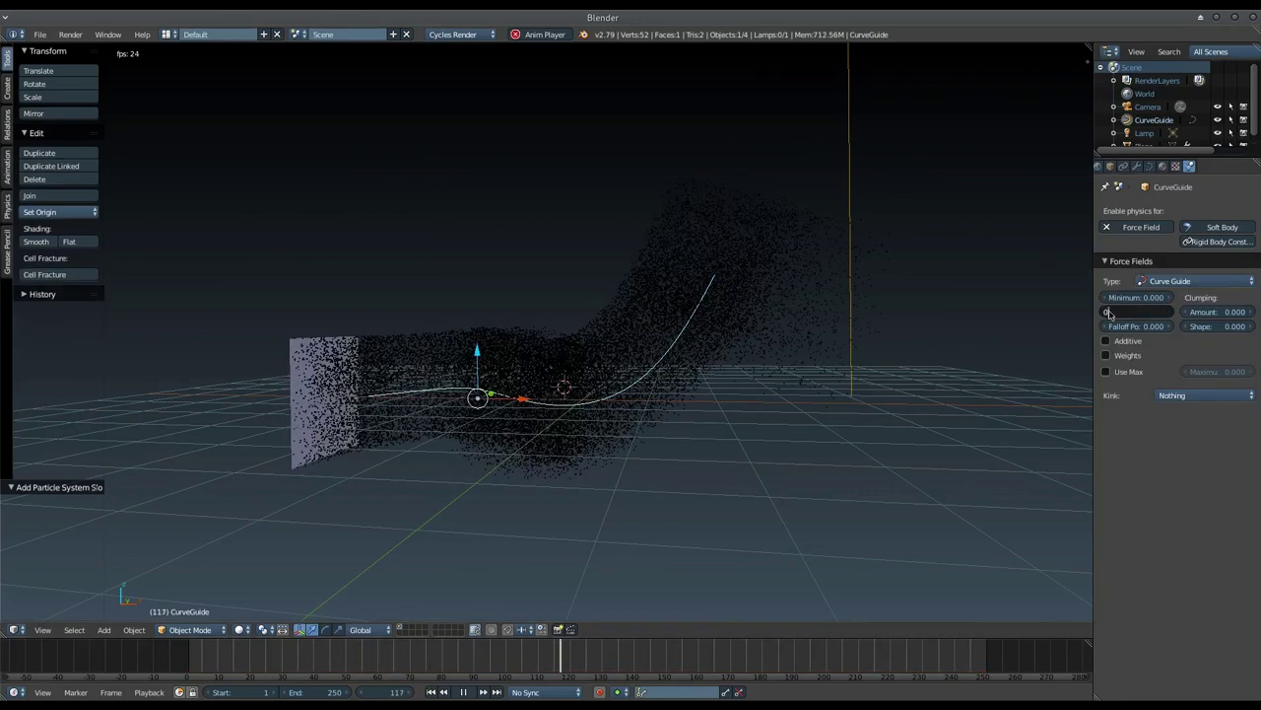
{"action": "key", "text": "Return"}
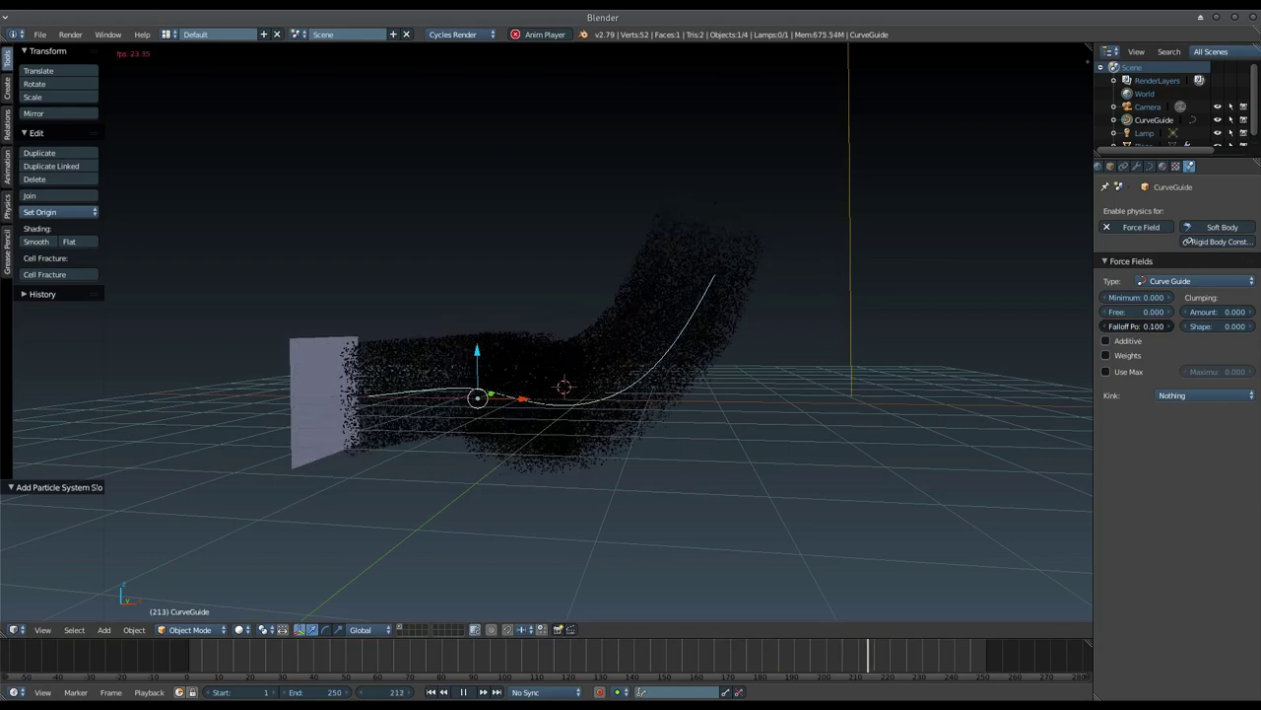
{"action": "left_click_drag", "start_coordinate": [1143, 327], "coordinate": [1172, 326]}
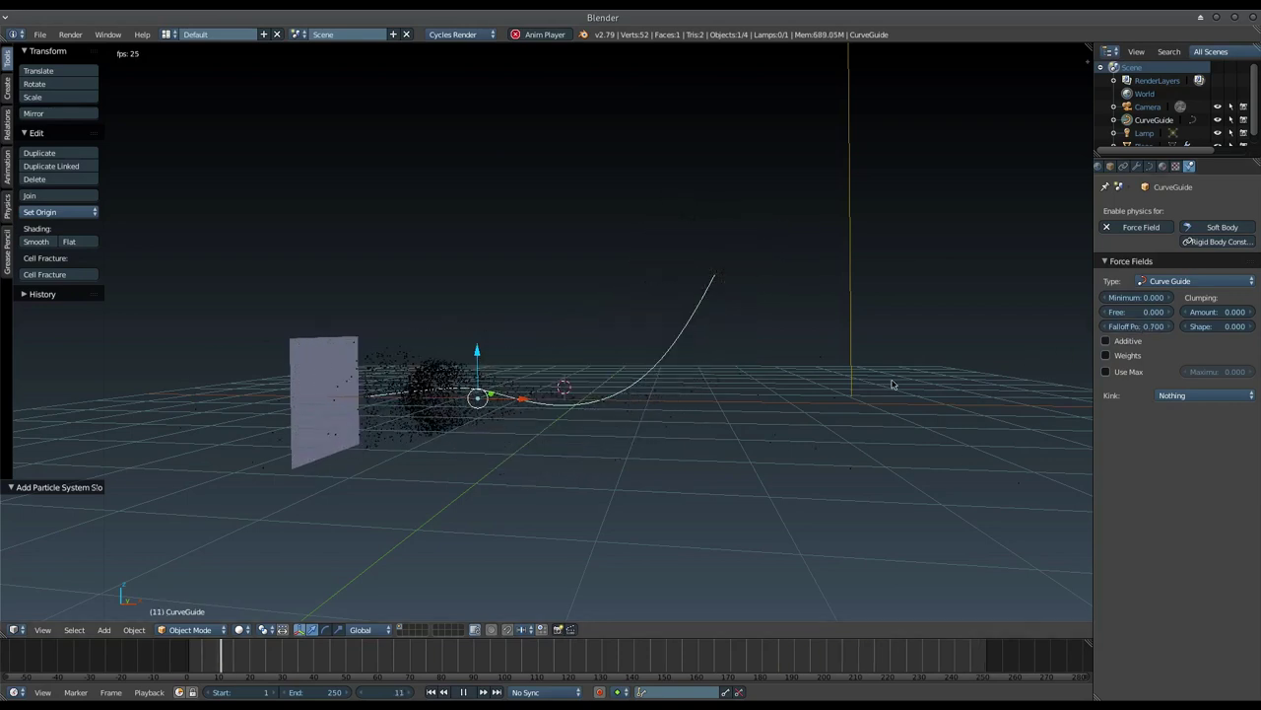
{"action": "mouse_move", "coordinate": [692, 405]}
{"action": "middle_mouse_down"}
{"action": "mouse_move", "coordinate": [688, 465]}
{"action": "mouse_move", "coordinate": [687, 389]}
{"action": "mouse_move", "coordinate": [678, 429]}
{"action": "middle_mouse_up"}
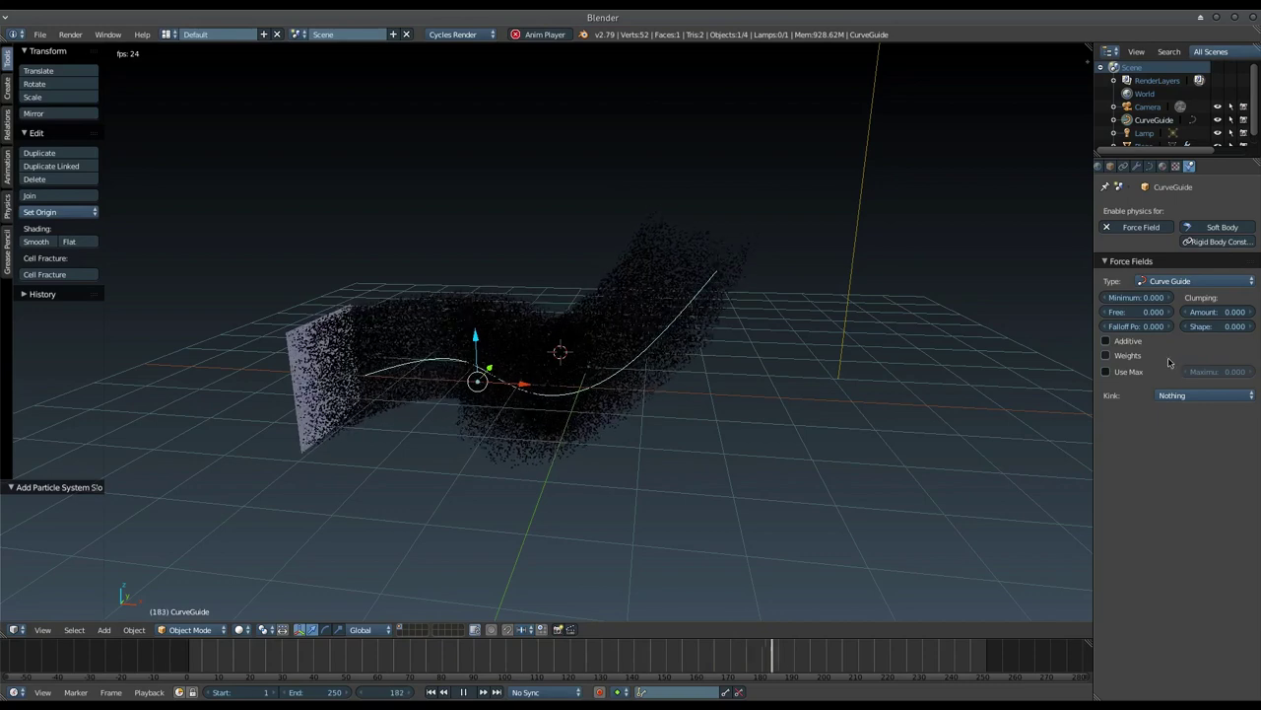
Step: Orbit down onto the particle stream and select the emitter plane
{"action": "mouse_move", "coordinate": [1076, 388]}
{"action": "middle_mouse_down"}
{"action": "mouse_move", "coordinate": [684, 536]}
{"action": "mouse_move", "coordinate": [680, 509]}
{"action": "middle_mouse_up"}
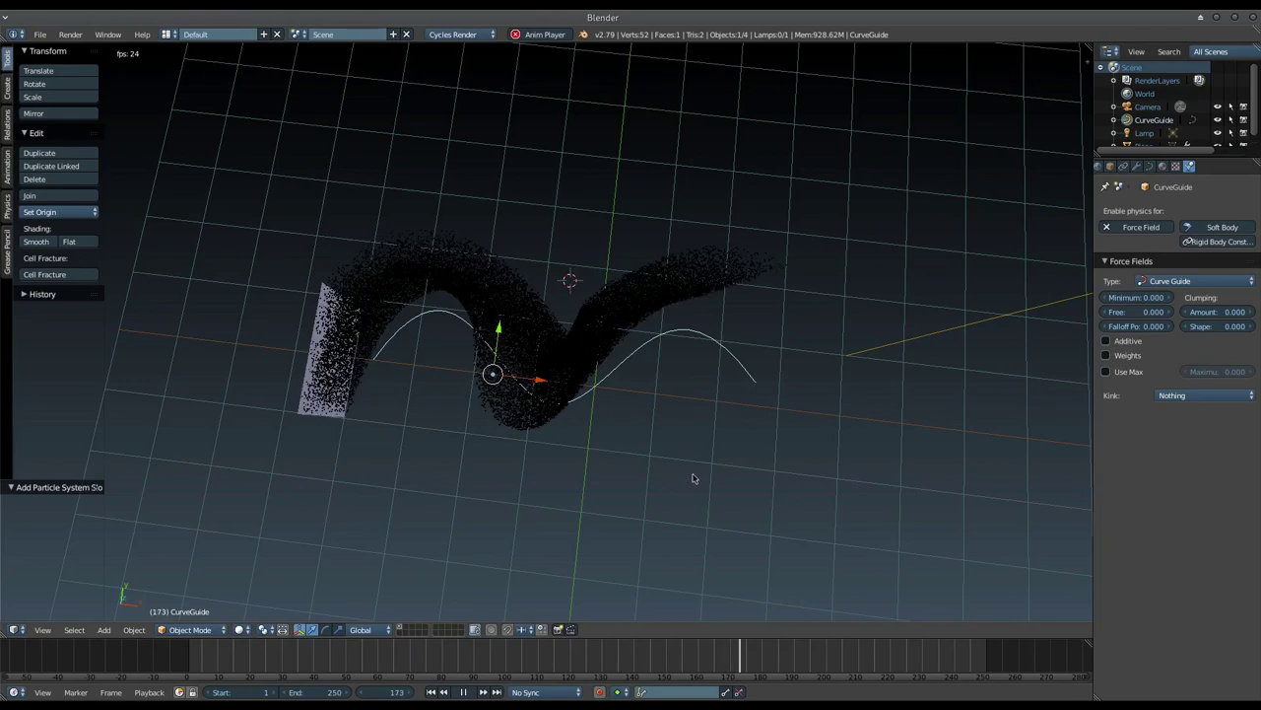
{"action": "right_click", "coordinate": [328, 363]}
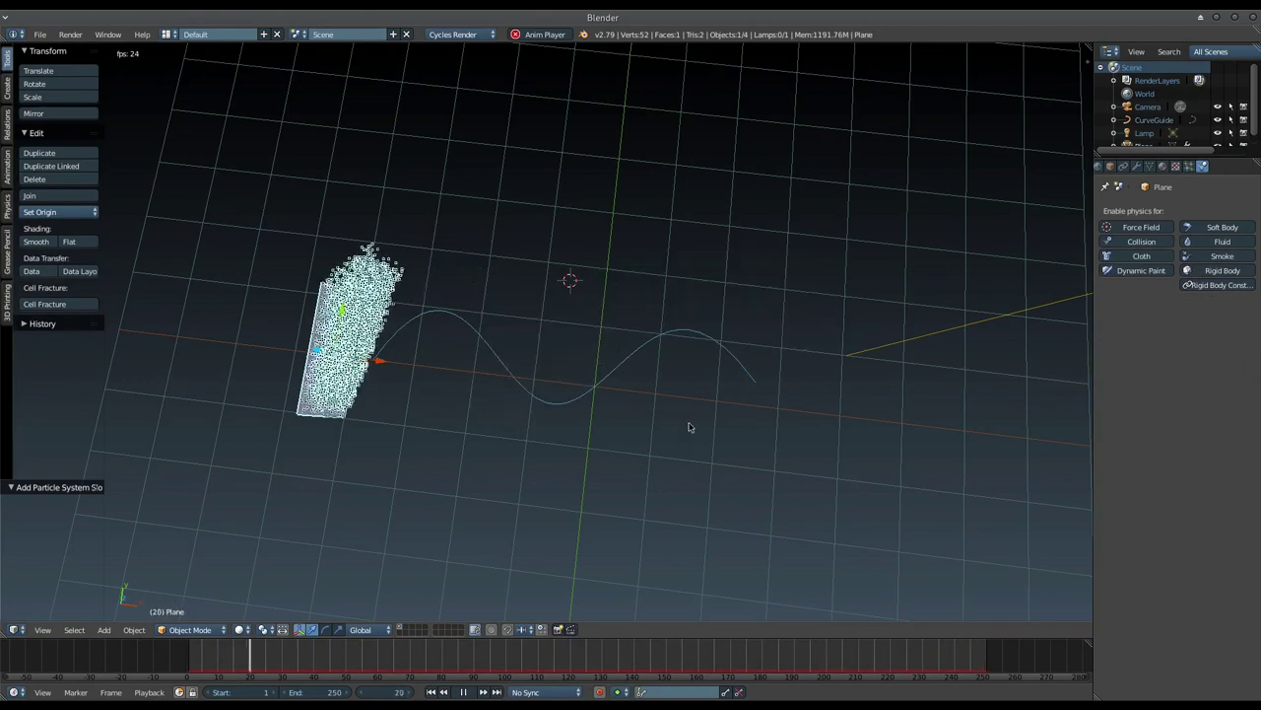
{"action": "middle_click_drag", "start_coordinate": [690, 427], "coordinate": [696, 385]}
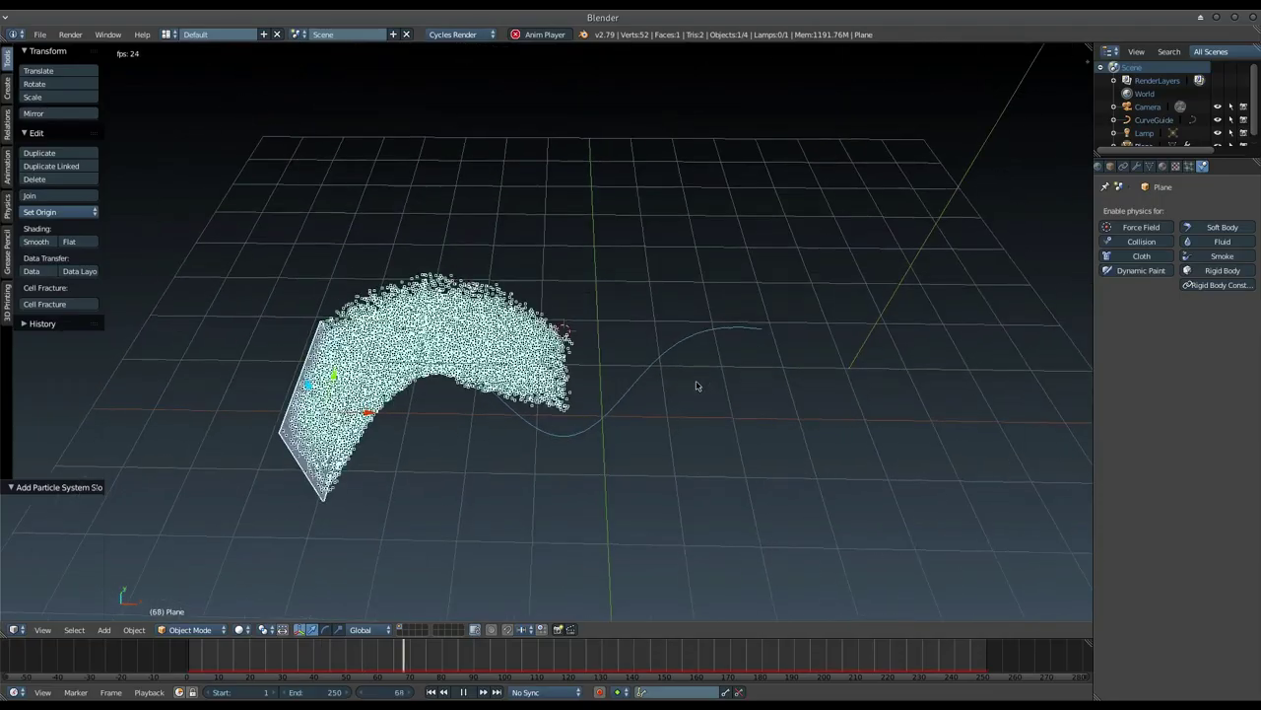
{"action": "mouse_move", "coordinate": [704, 366]}
{"action": "middle_mouse_down"}
{"action": "mouse_move", "coordinate": [706, 399]}
{"action": "mouse_move", "coordinate": [690, 394]}
{"action": "middle_mouse_up"}
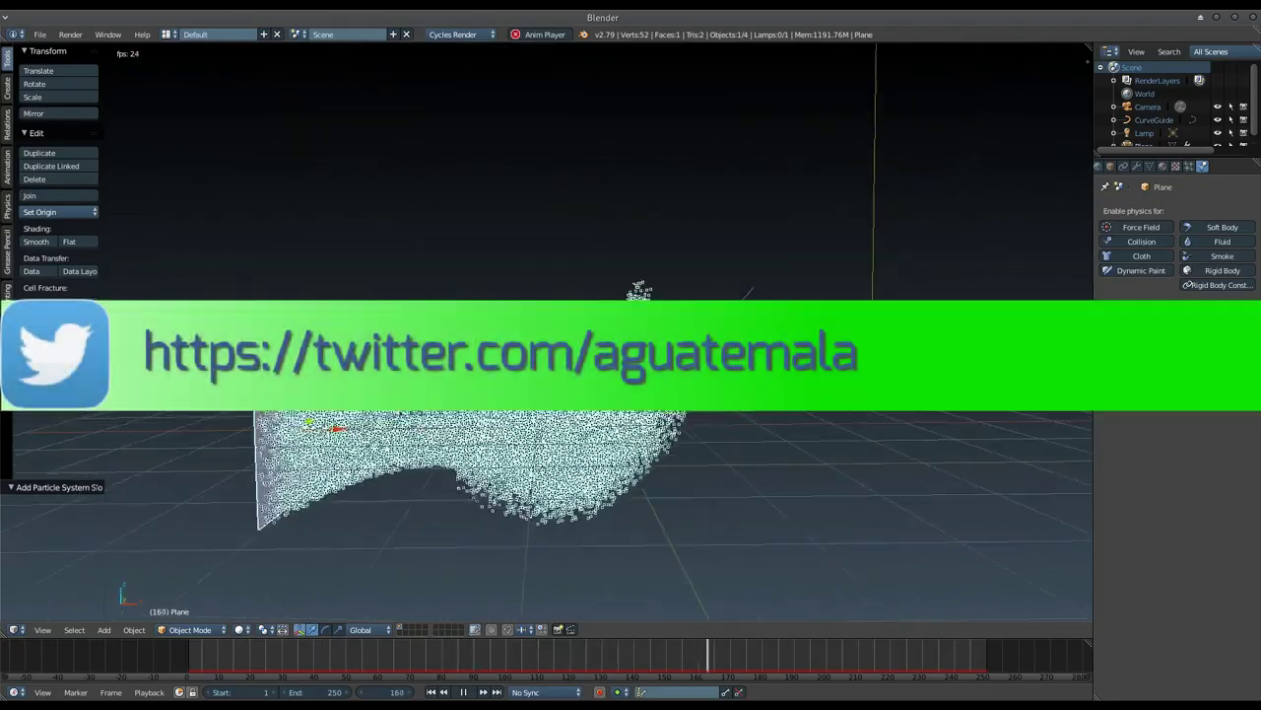